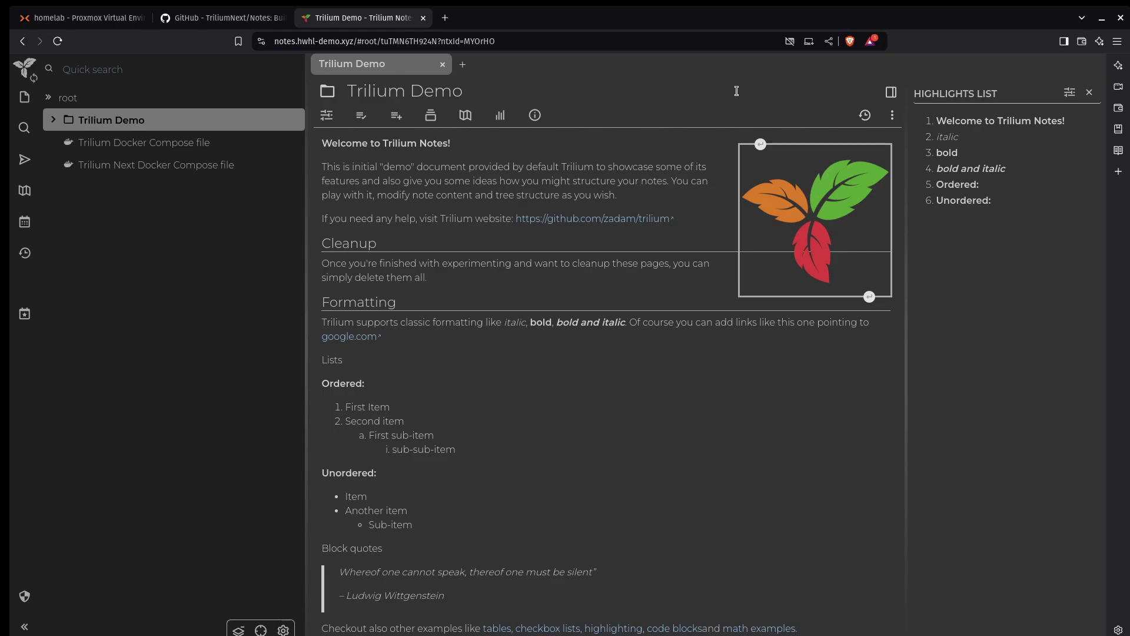
- Open the Trilium Next Docker Compose file note and select the triliumnext/notes:latest image name
left_click(174, 145)
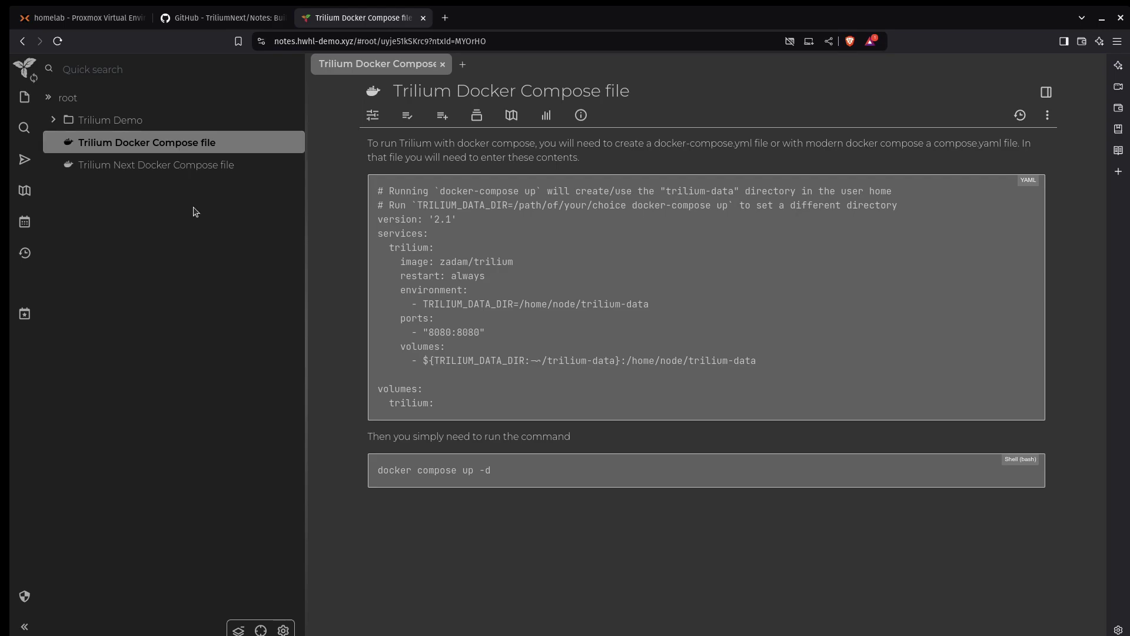
left_click(200, 167)
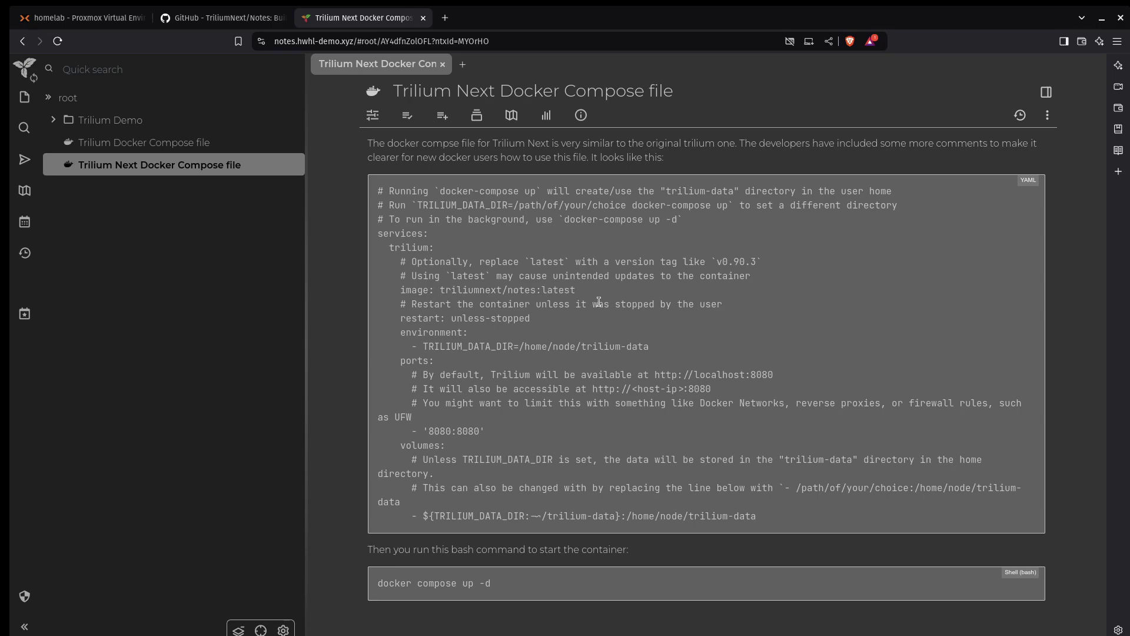
left_click(441, 291)
left_click_drag(442, 290, 587, 292)
key("ctrl+c")
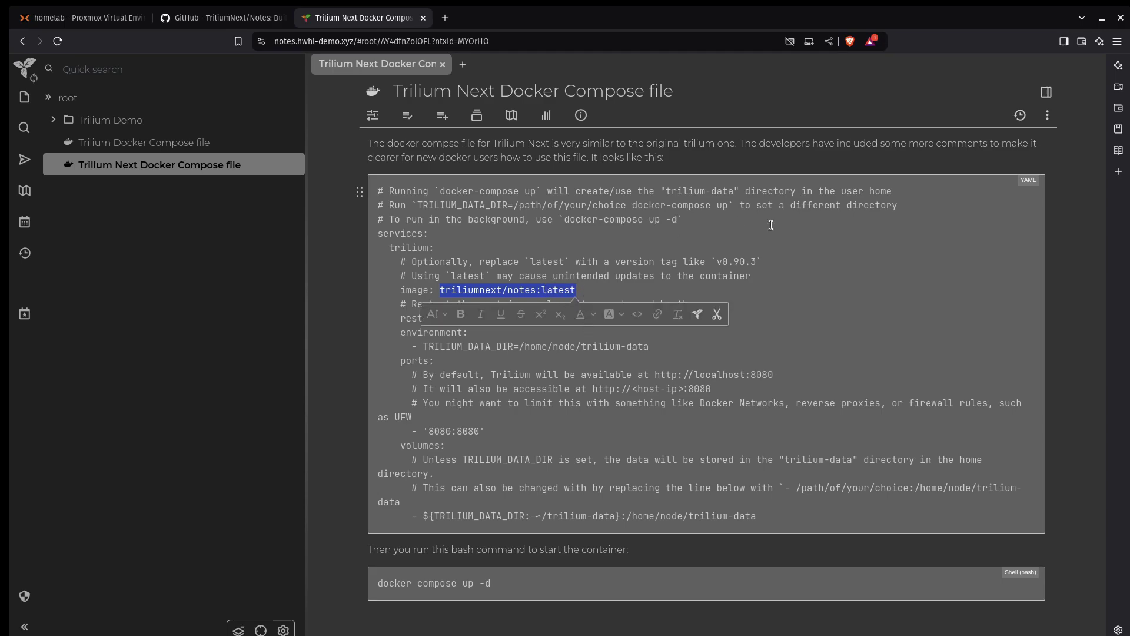
- Open docker-compose.yml in vim from the terminal
key("alt+Tab")
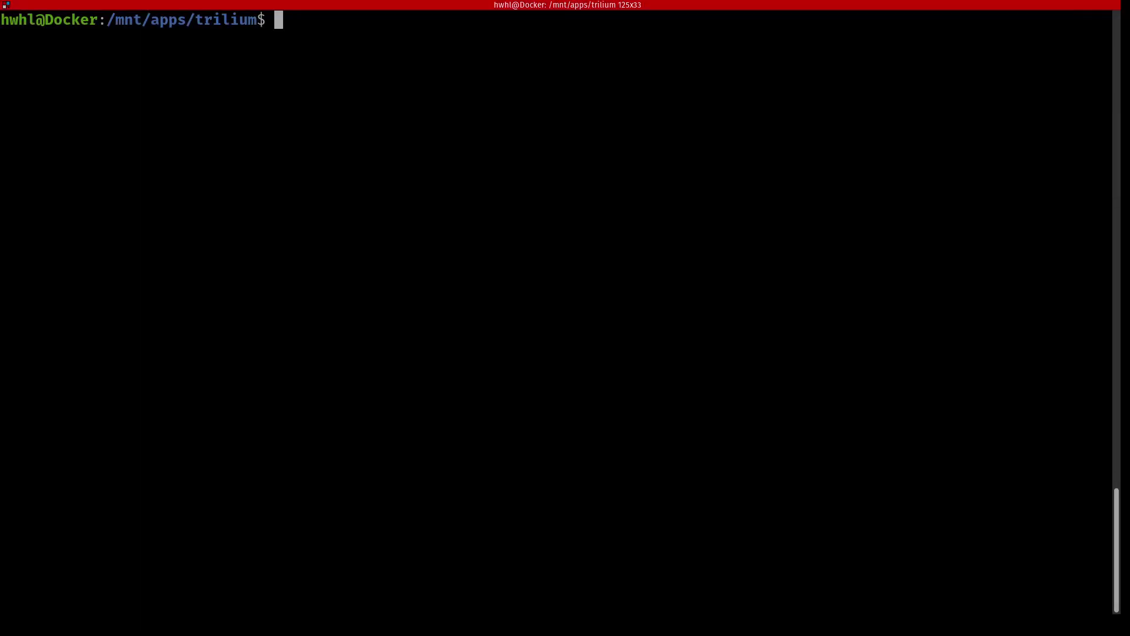
type("vim dock")
key("Tab")
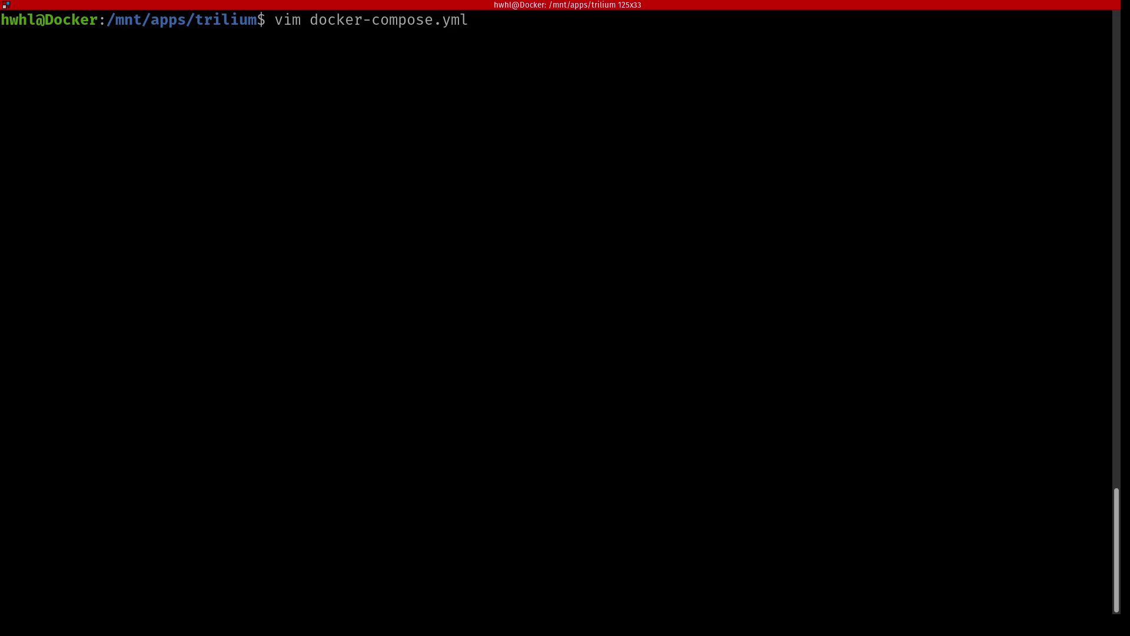
key("Return")
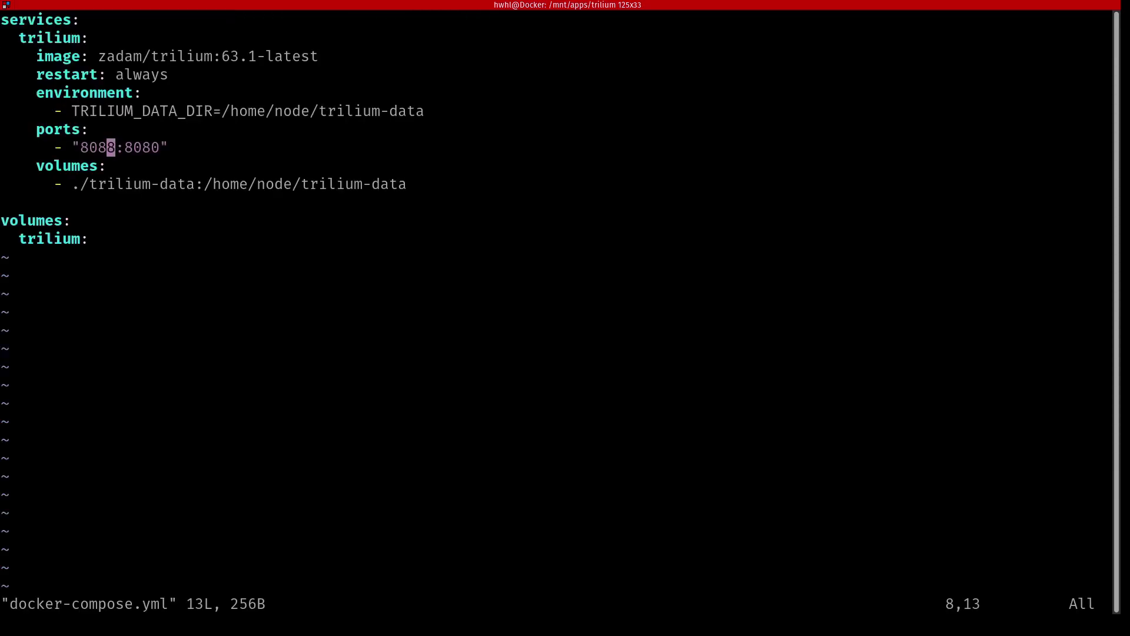
- Replace the zadam/trilium:63.1-latest image with triliumnext/notes:latest and save the file
key("Up")
key("Up")
key("Up")
key("Up")
key("Up")
key("Right")
key("Right")
key("x")
key("x")
key("x")
key("x")
key("x")
key("x")
key("x")
key("x")
key("x")
key("x")
key("x")
key("x")
key("x")
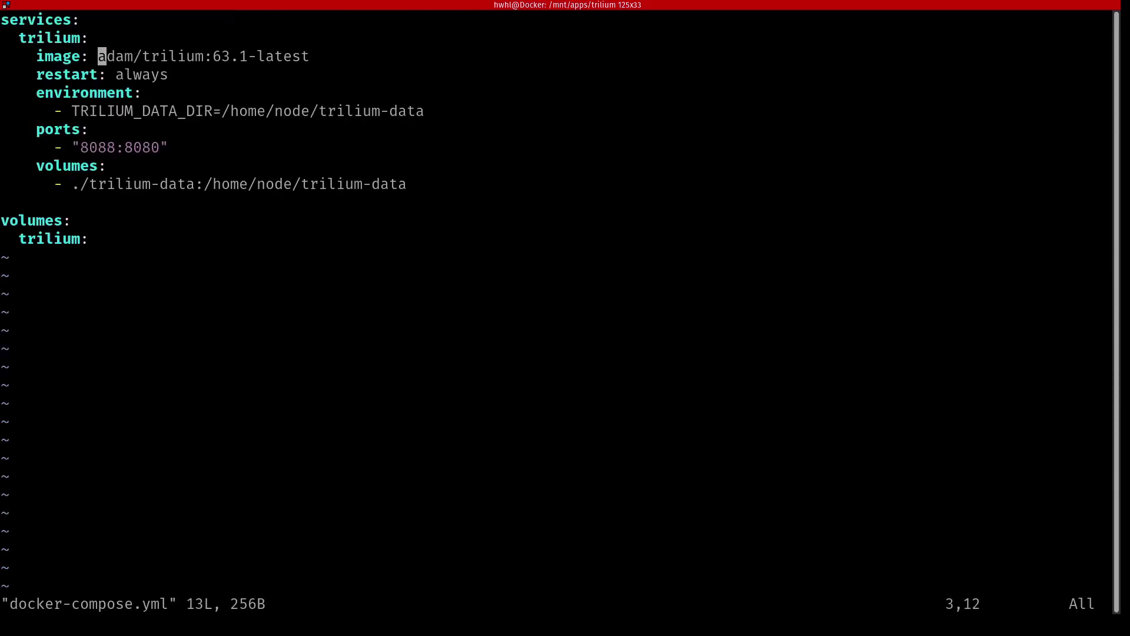
key("x")
key("x")
key("x")
key("x")
key("x")
key("x")
key("x")
key("x")
key("x")
key("x")
key("x")
key("x")
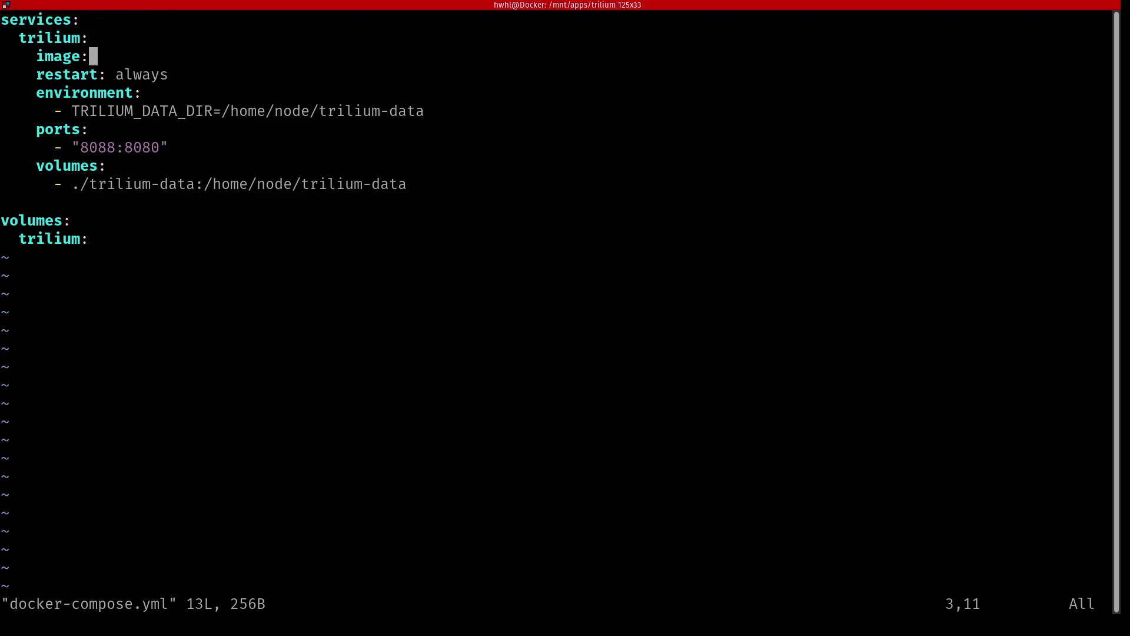
key("ctrl+shift+v")
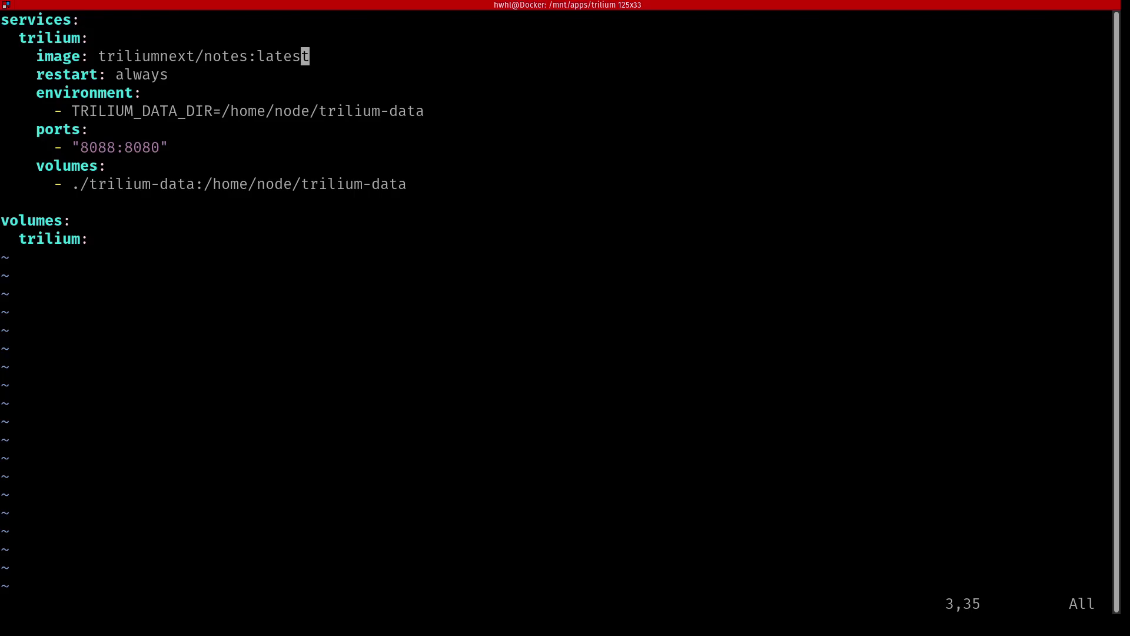
type(":wq")
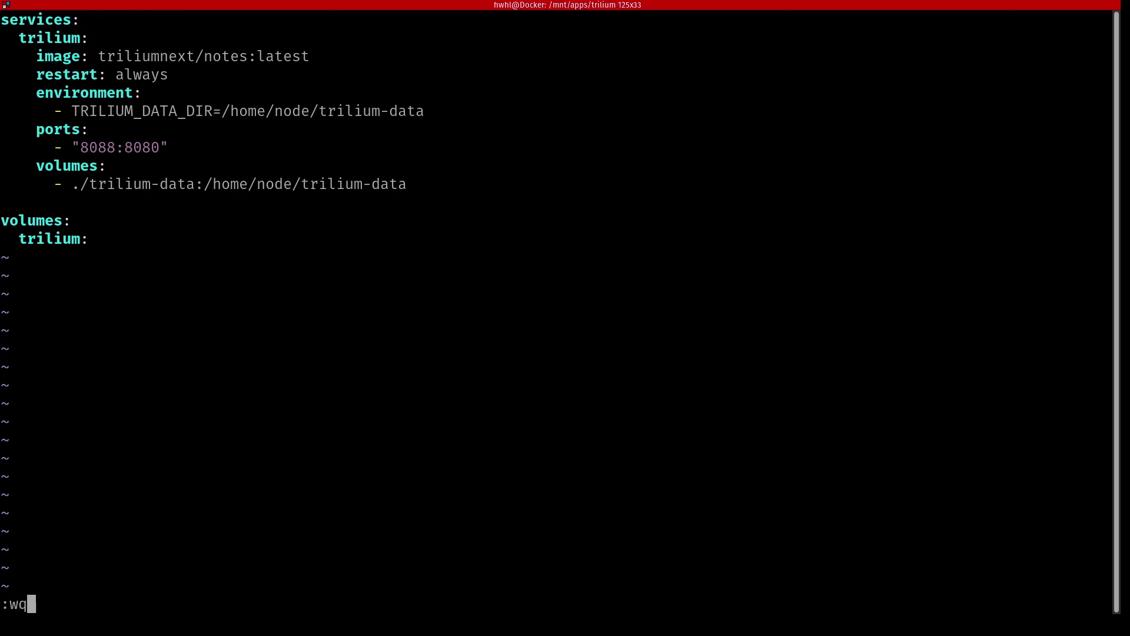
key("Return")
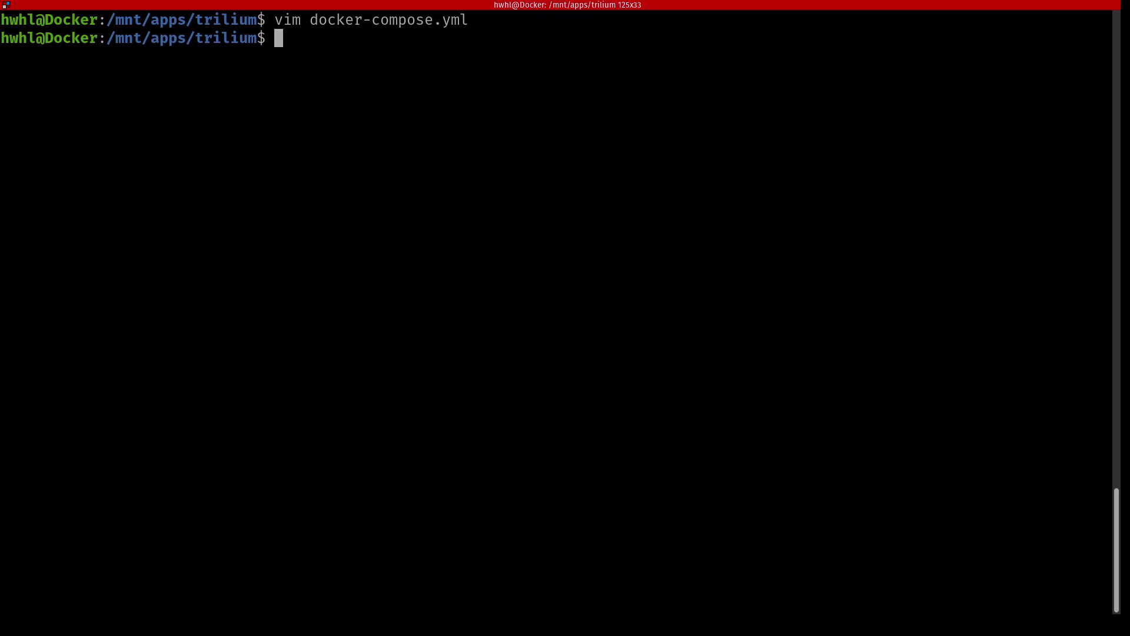
- Run docker compose up -d, retyping it after the misspelled 'compse' attempt fails
type("docker com")
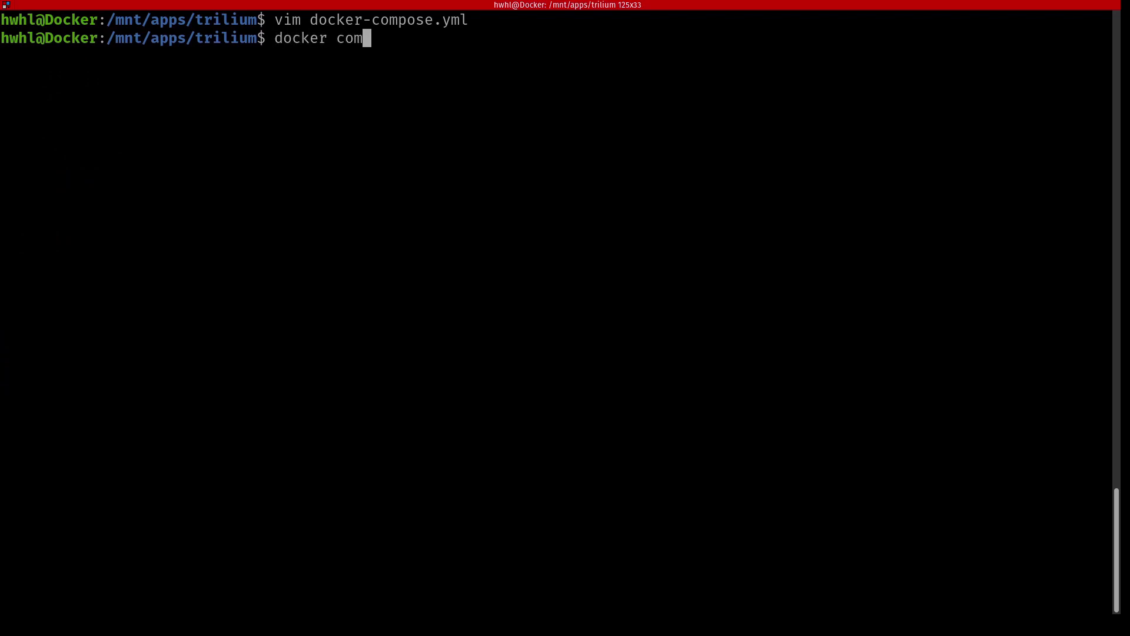
type("pse up -d")
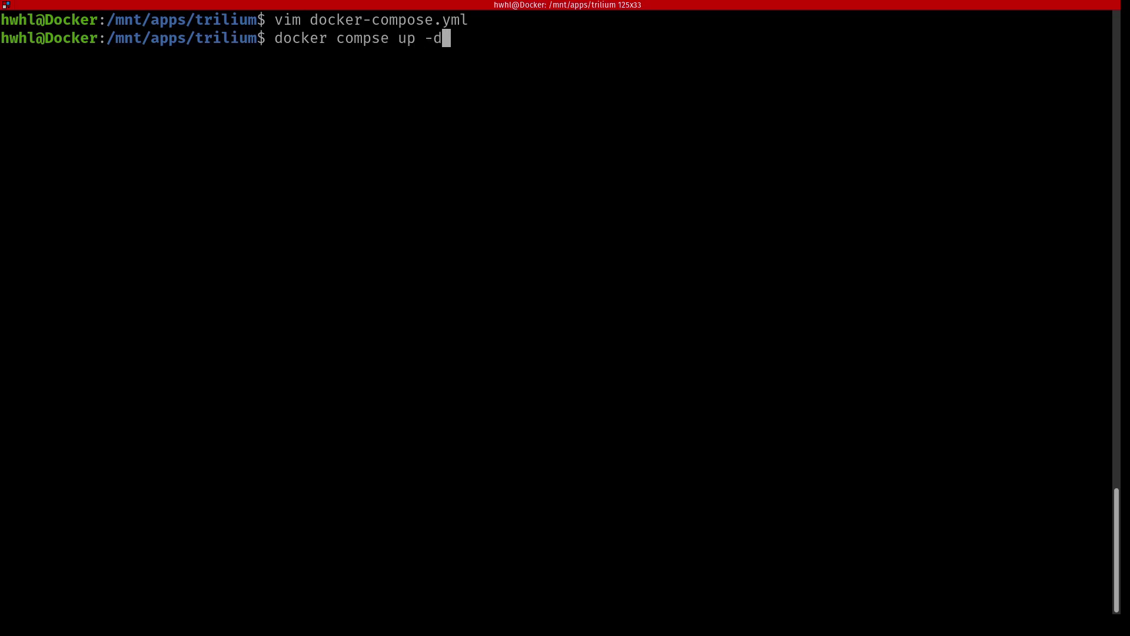
key("Return")
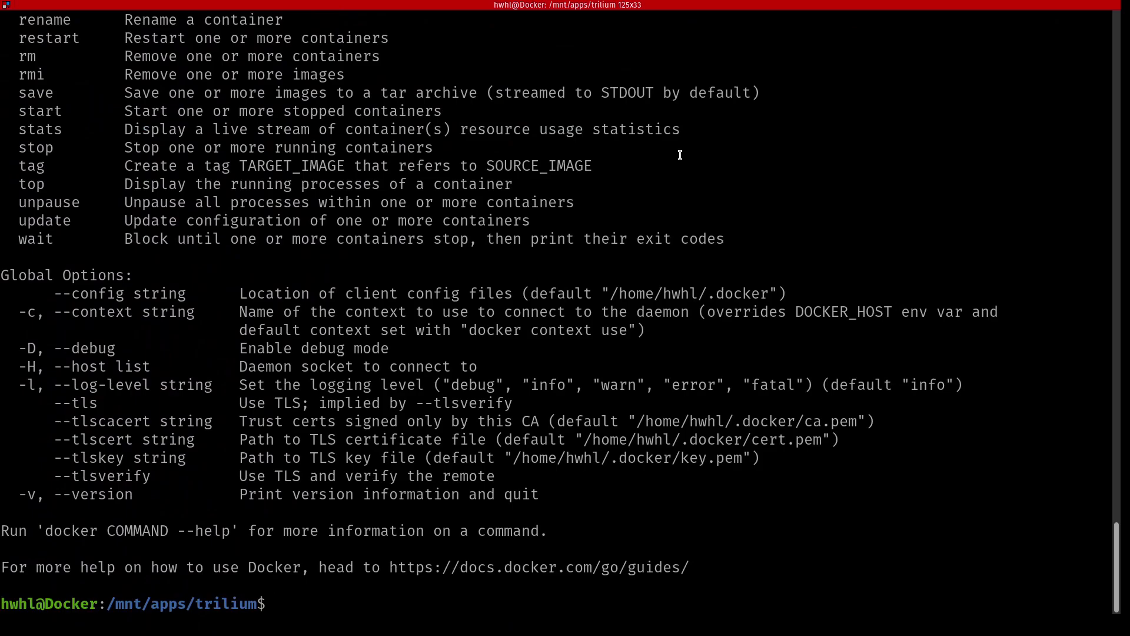
type("docker compose up -d")
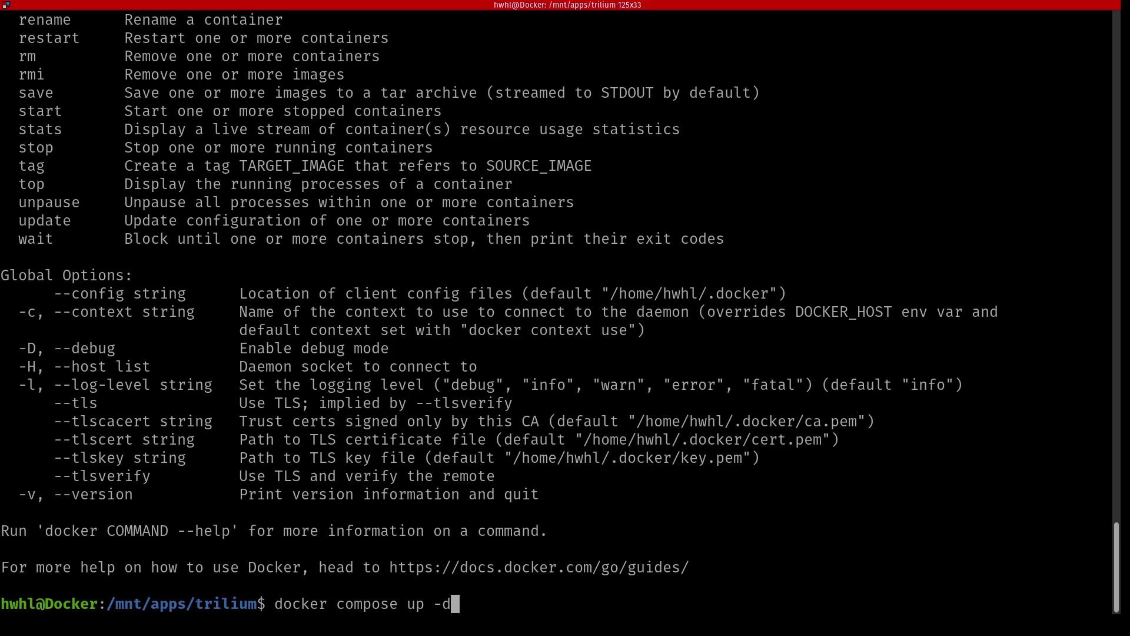
key("Return")
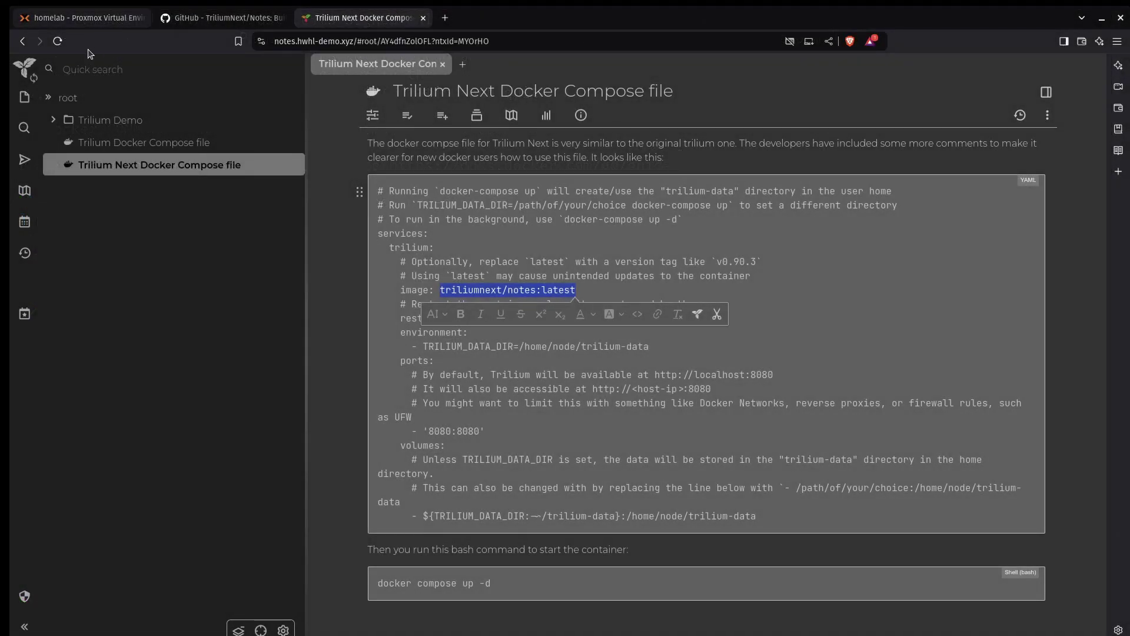
- Reload the Trilium notes page in the browser
left_click(57, 41)
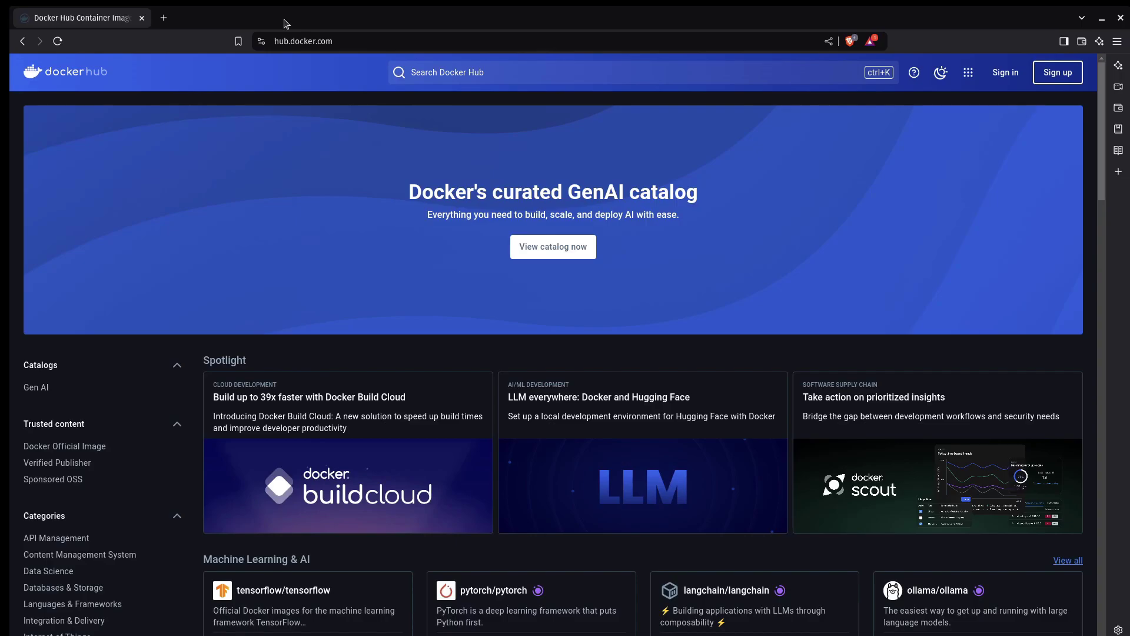
- Search Docker Hub for triliumnext and browse the triliumnext/notes image's Tags list
left_click(490, 71)
type("triliumnext")
key("Return")
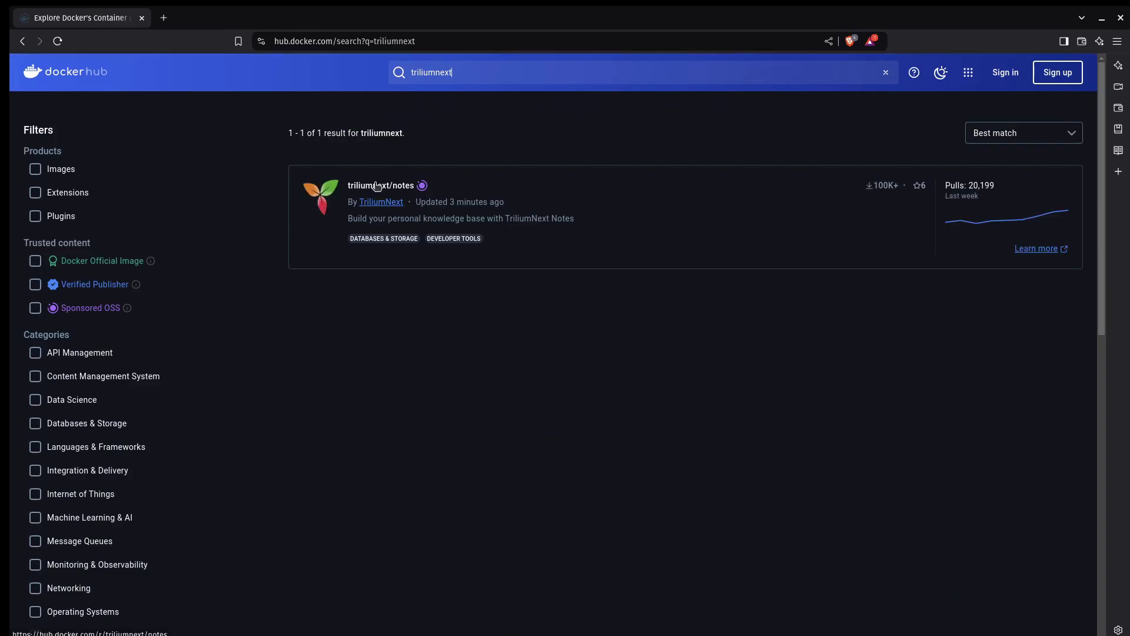
left_click(376, 186)
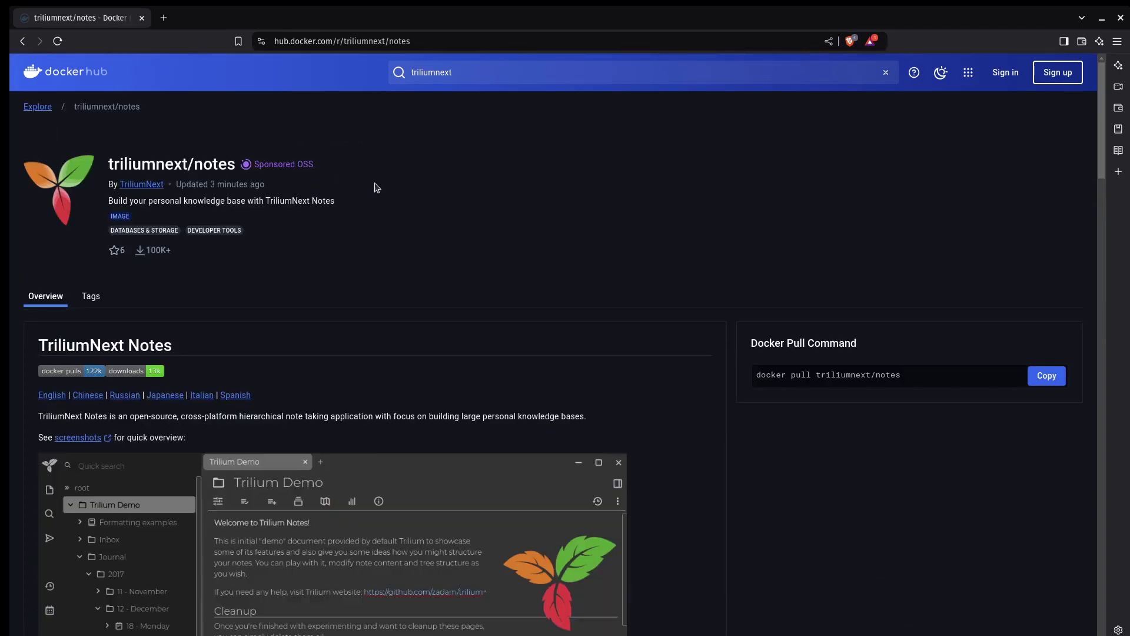
left_click(92, 296)
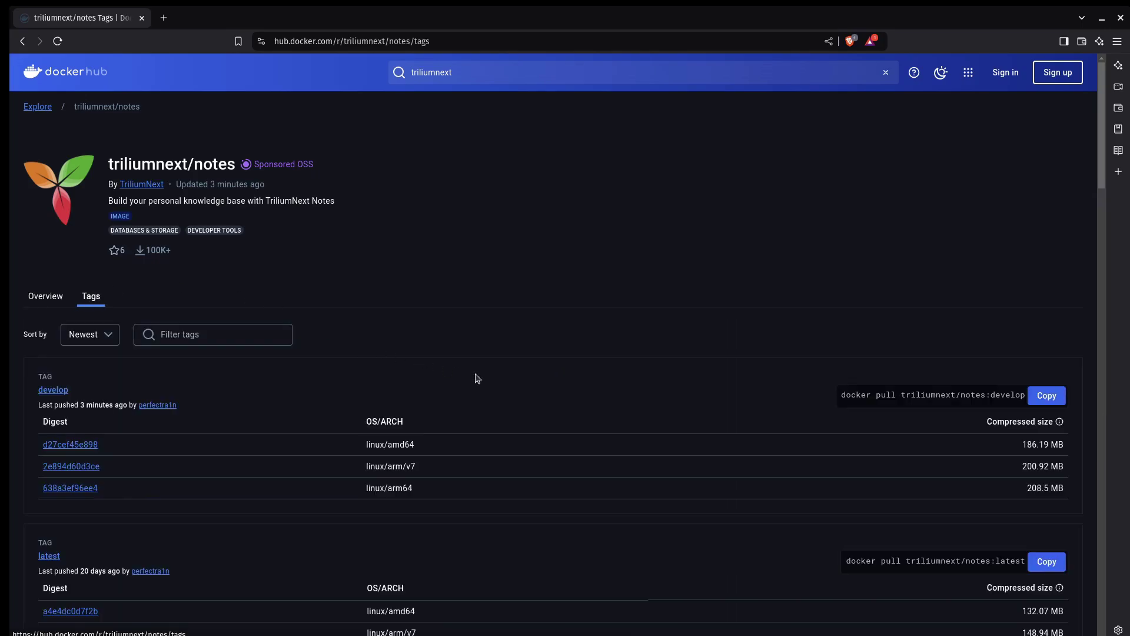
scroll(475, 379, "down", 8)
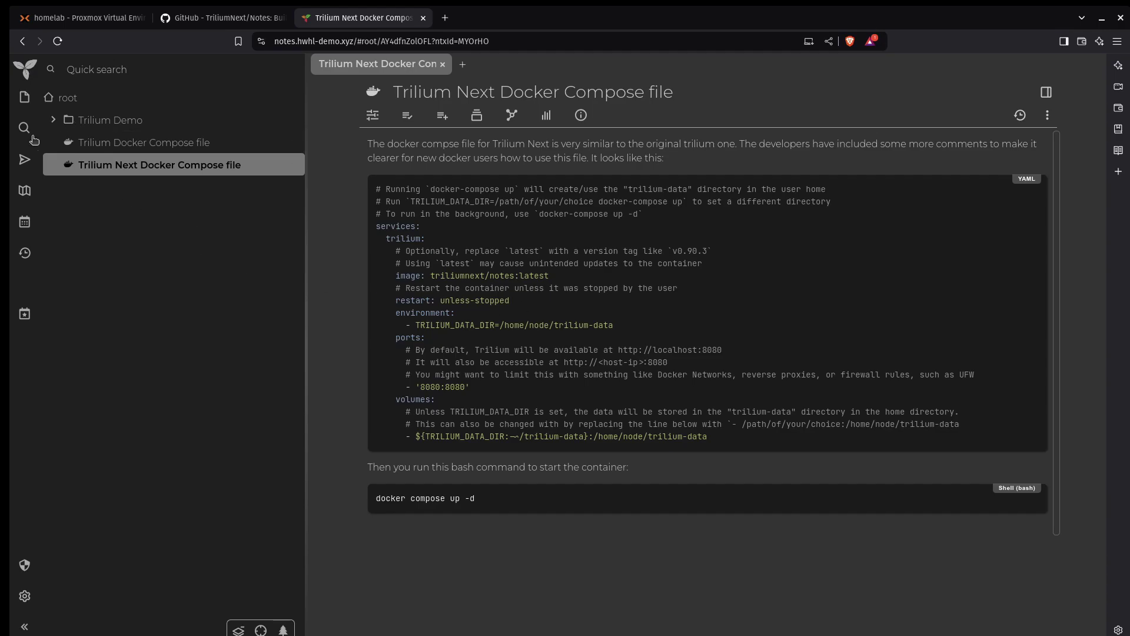
- Browse Jump to Note, Note Map, Calendar and Recent Changes, then open the Trilium Demo note
left_click(25, 161)
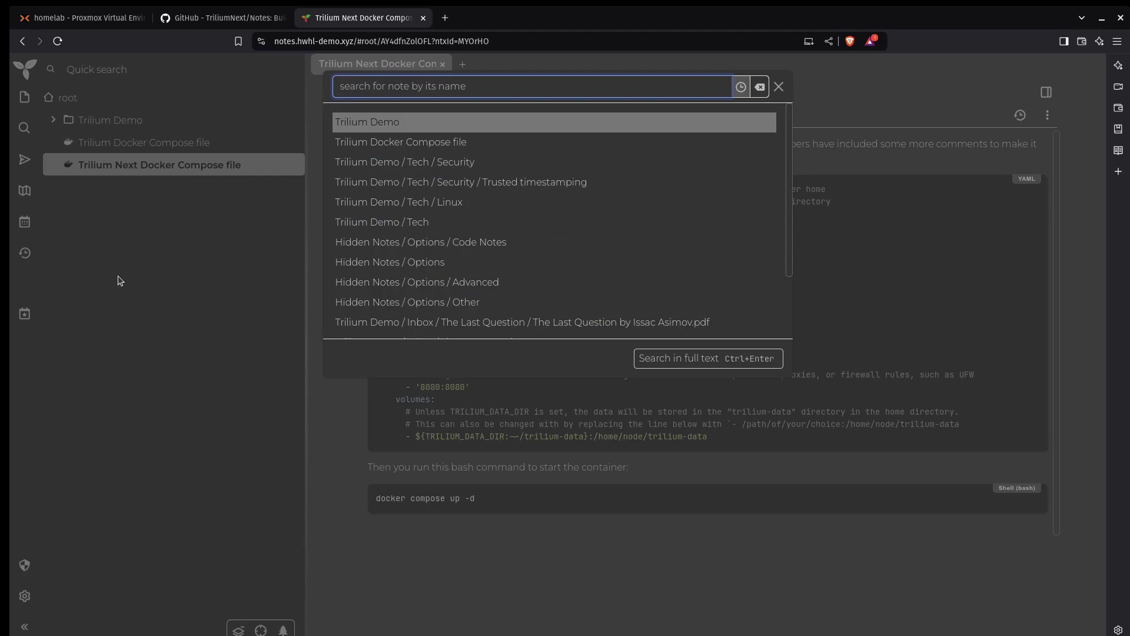
key("Escape")
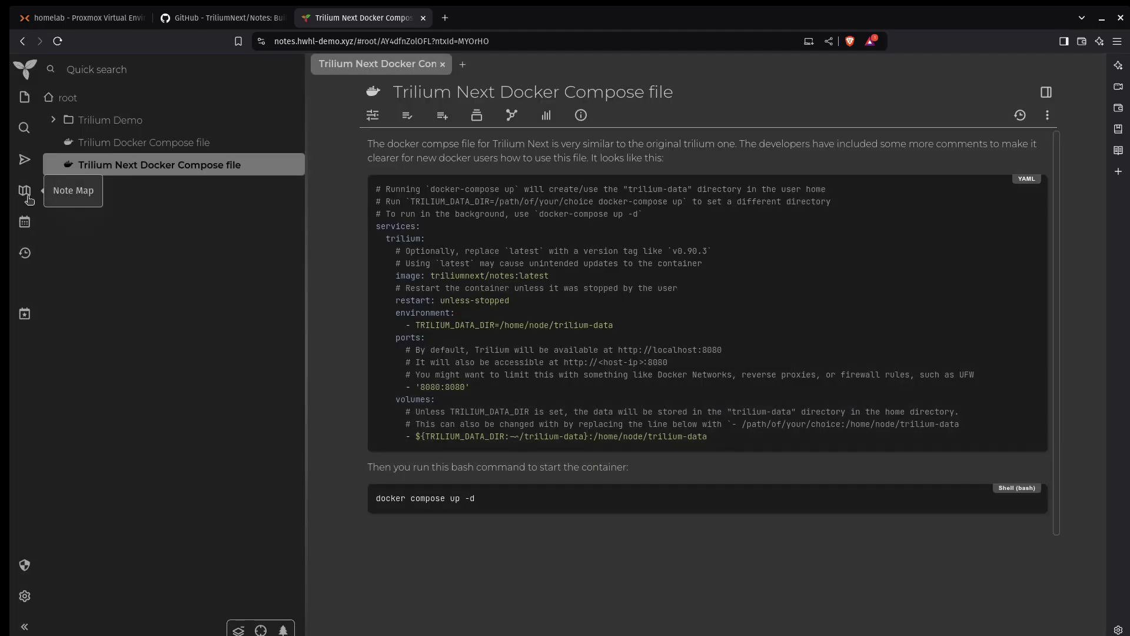
left_click(29, 200)
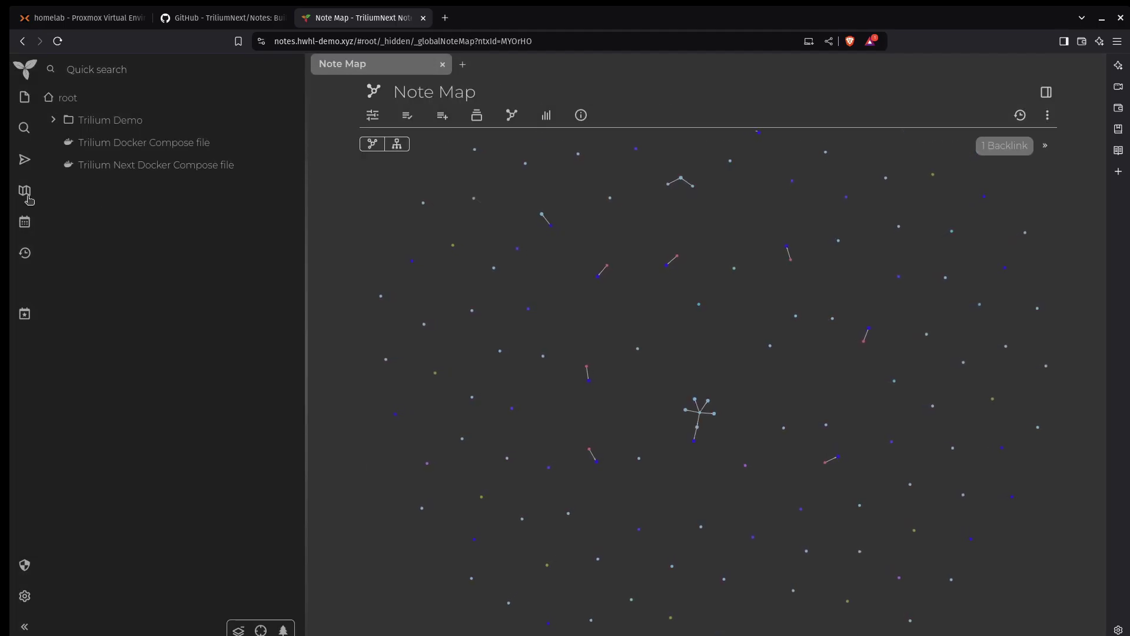
left_click(25, 226)
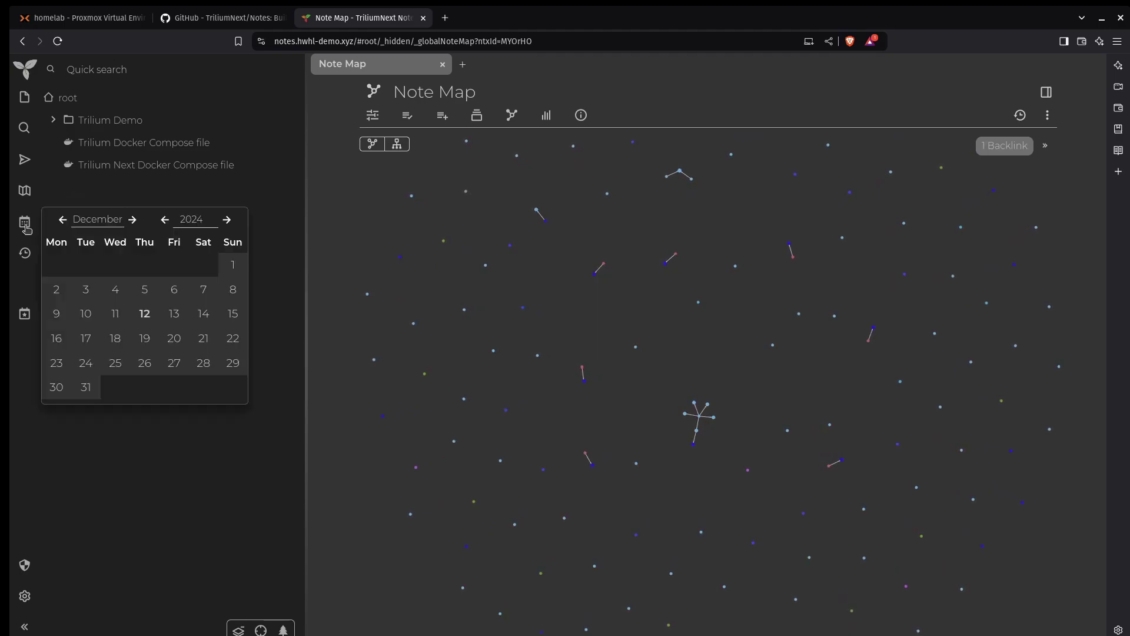
left_click(24, 253)
left_click(136, 119)
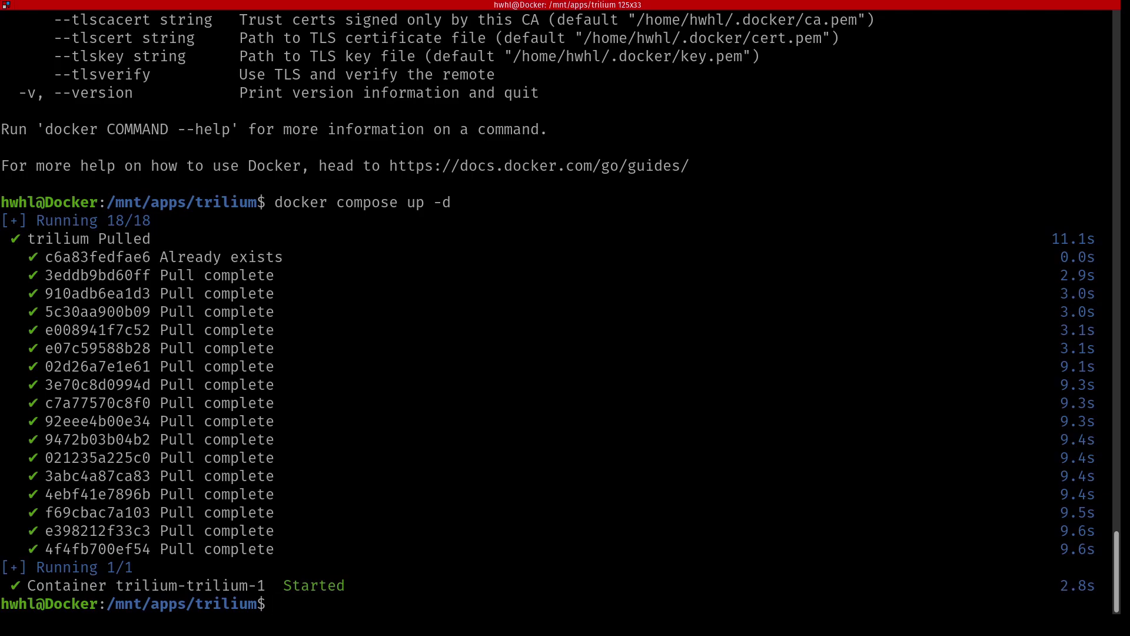
- Clear and enlarge the terminal, then stop the old stack with docker compose down
key("ctrl+plus")
key("ctrl+l")
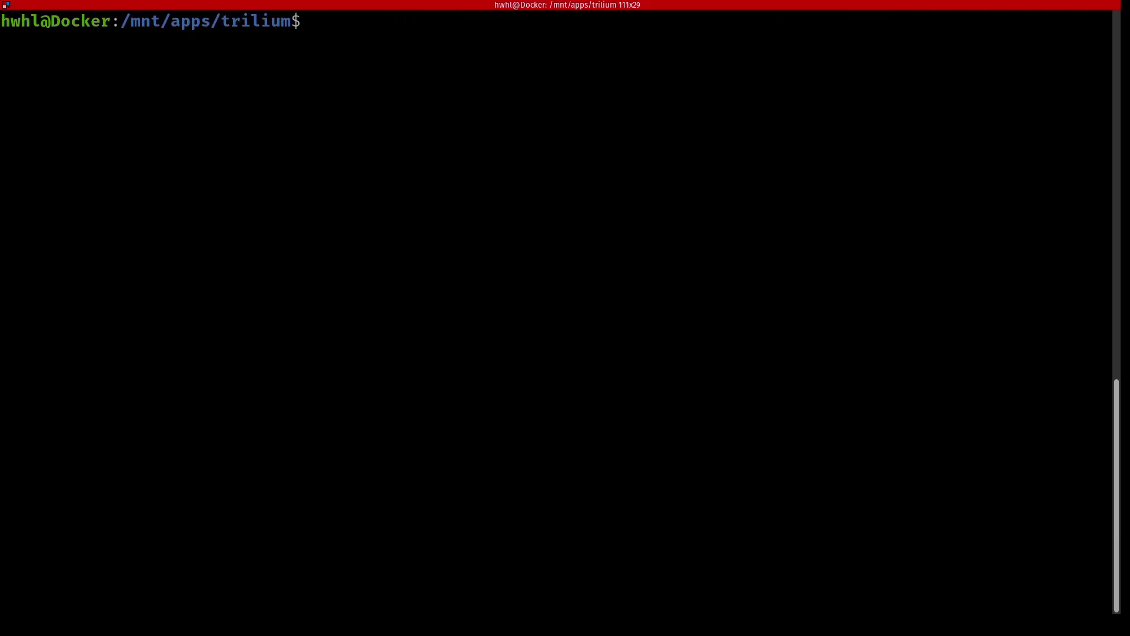
type("docker compsoe")
key("BackSpace")
key("BackSpace")
key("BackSpace")
key("BackSpace")
key("BackSpace")
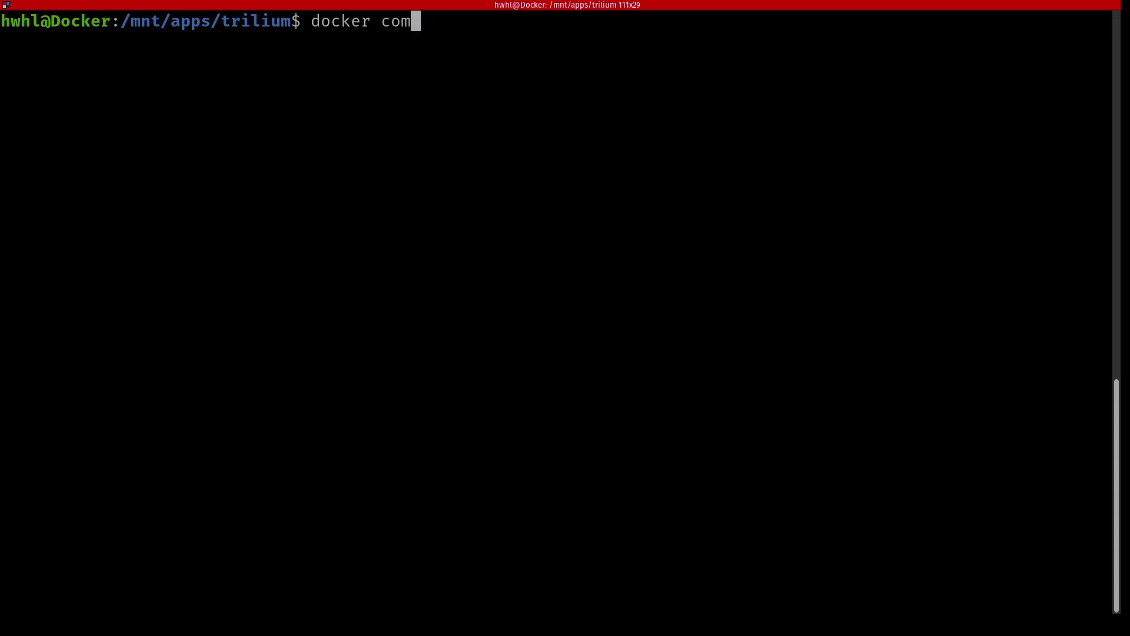
type("pose down")
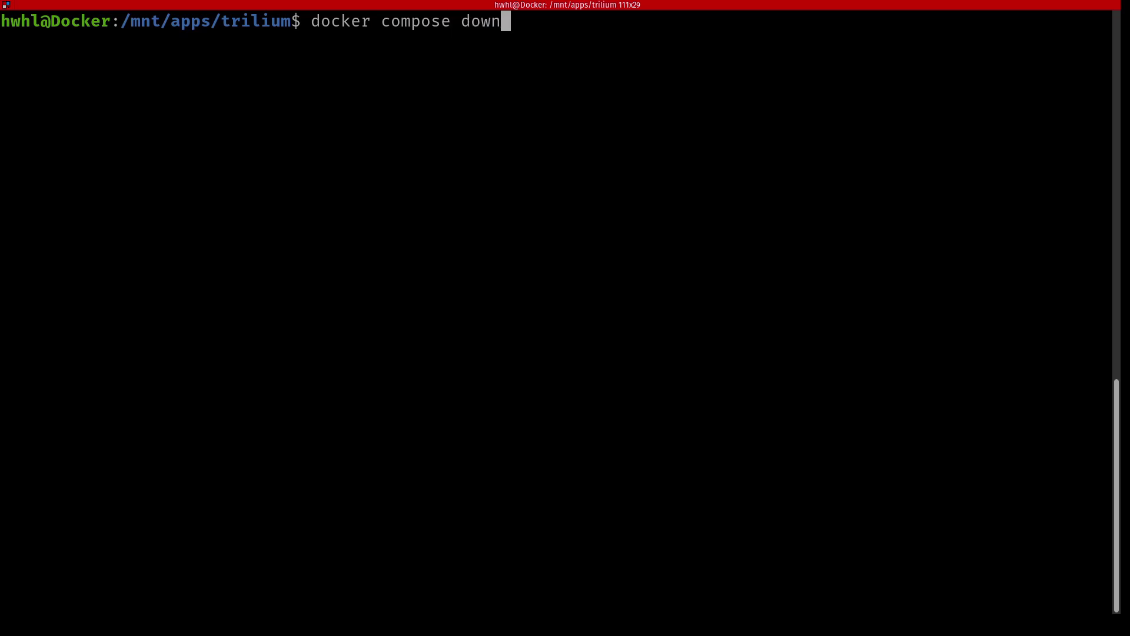
key("Return")
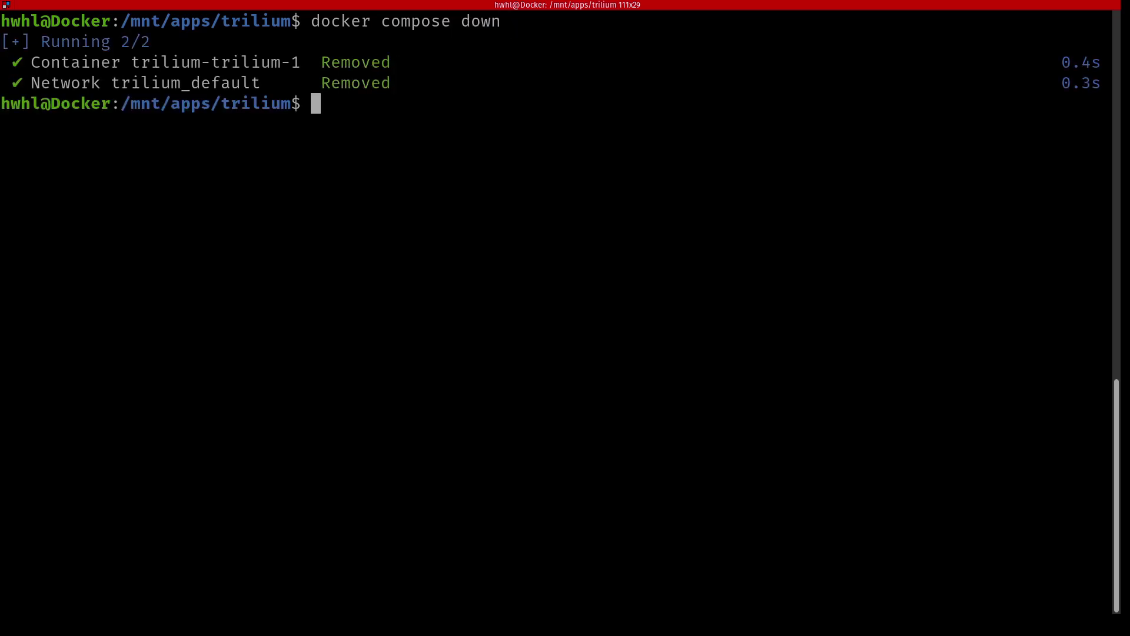
- Create a triliumnext folder beside the old one and move into it
type("cd ..")
key("Return")
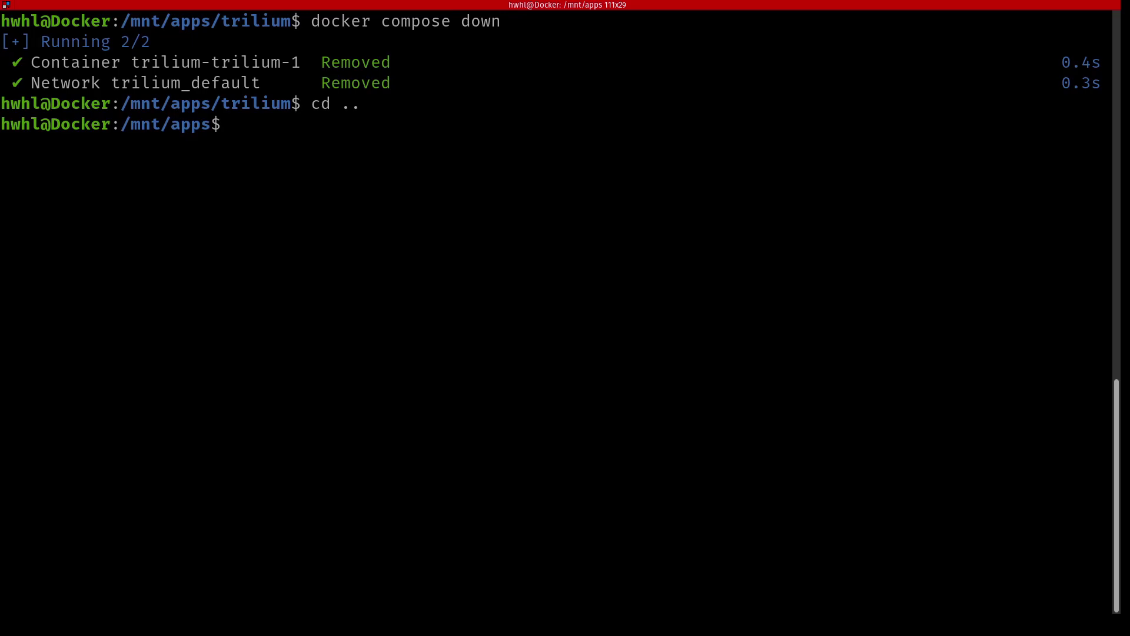
type("mkdir trili")
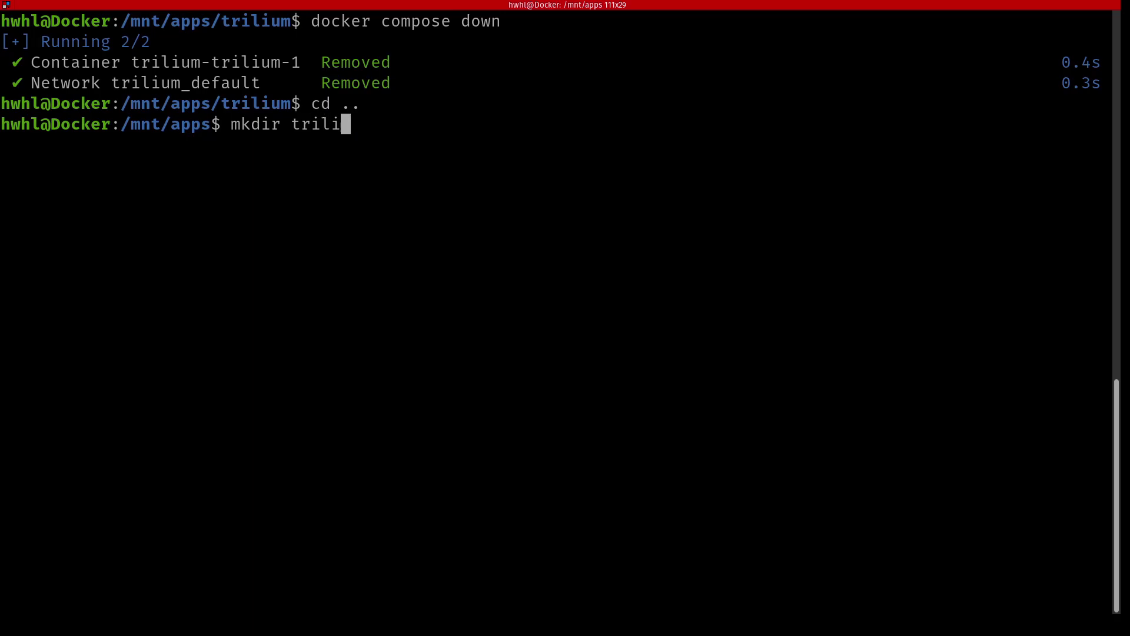
type("umnext")
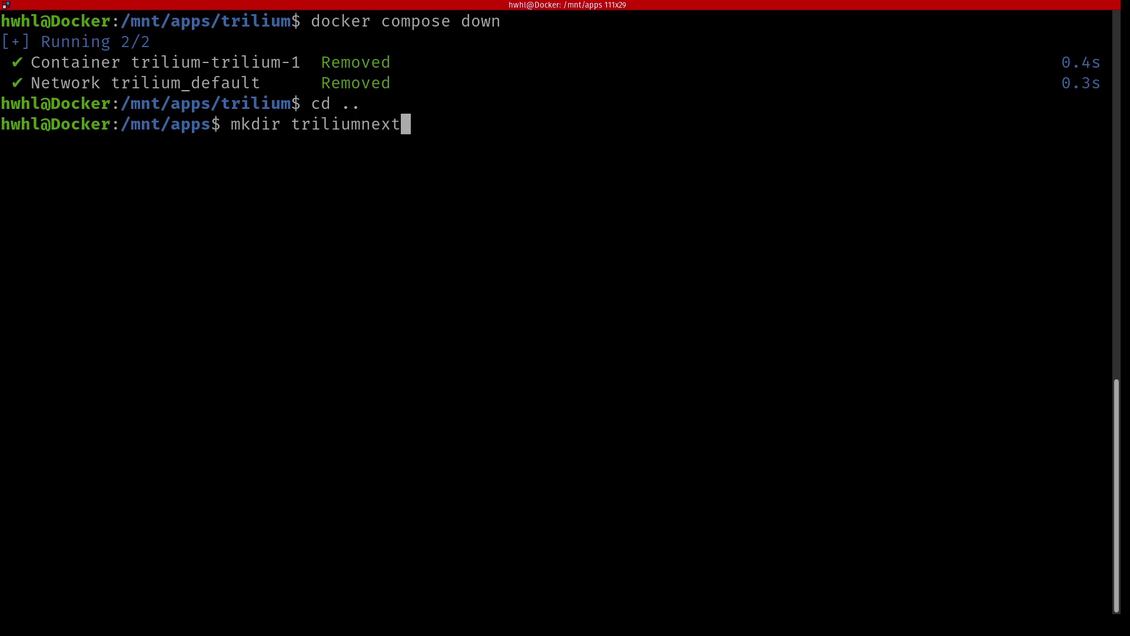
key("Return")
type("cd ")
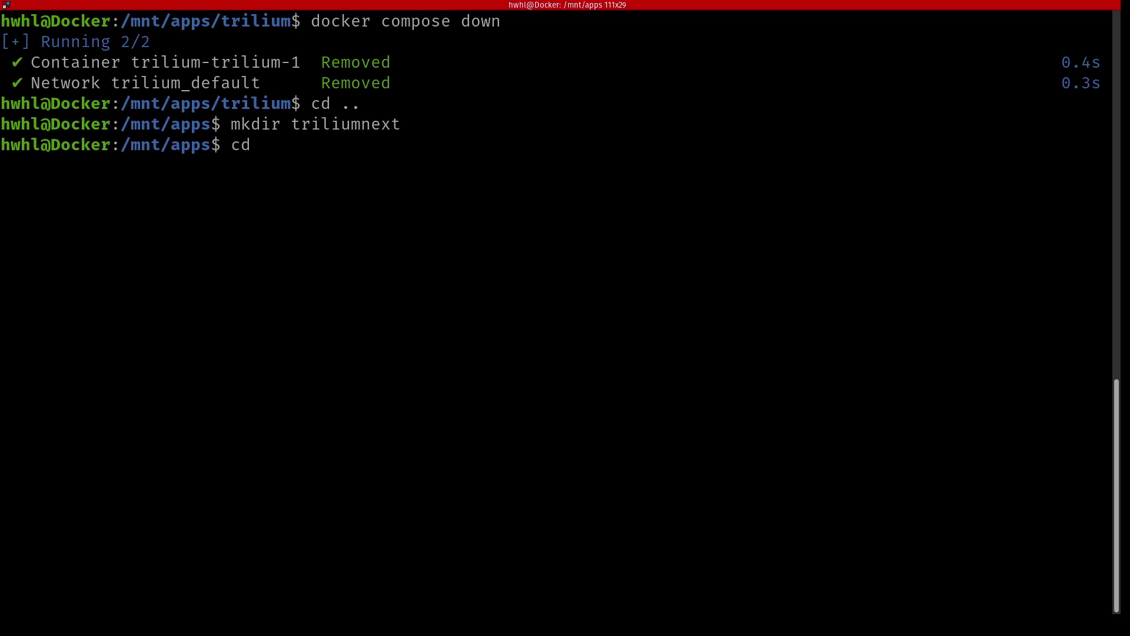
type("triliumne")
key("Tab")
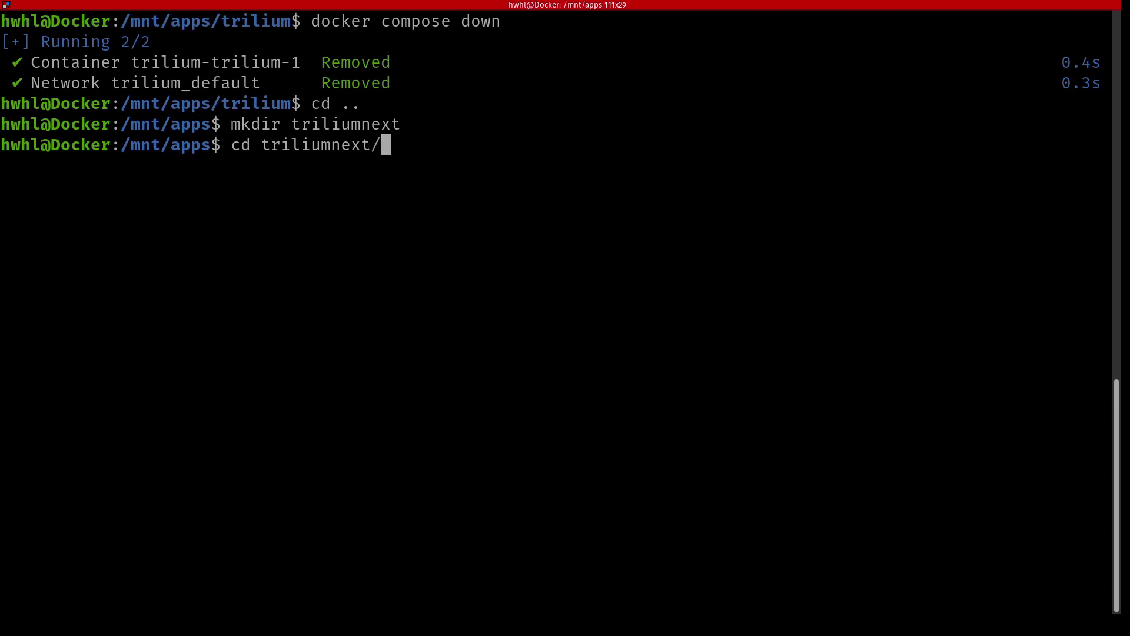
key("Return")
- Open a new empty compose.yaml in vim, then switch to the browser
type("vim compose")
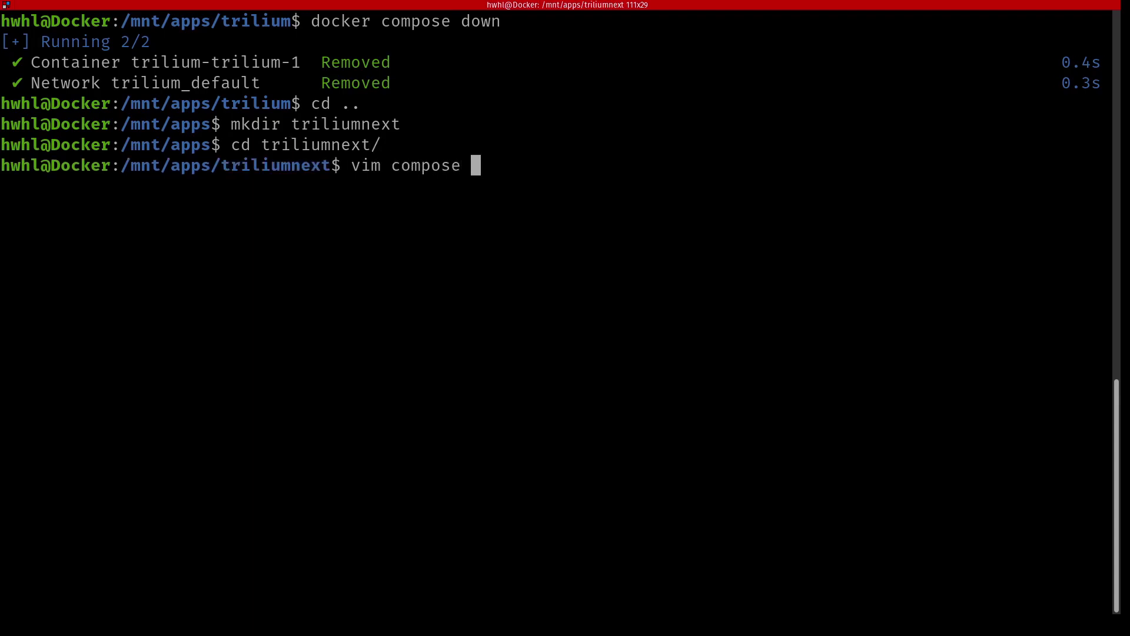
key("BackSpace")
type(".yaml")
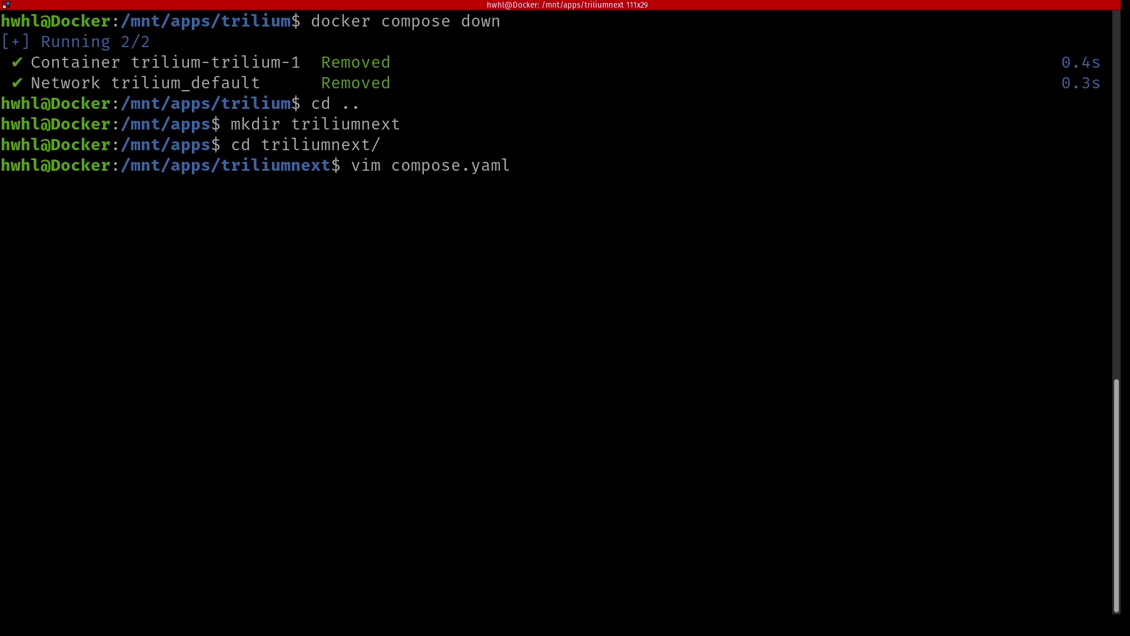
key("Return")
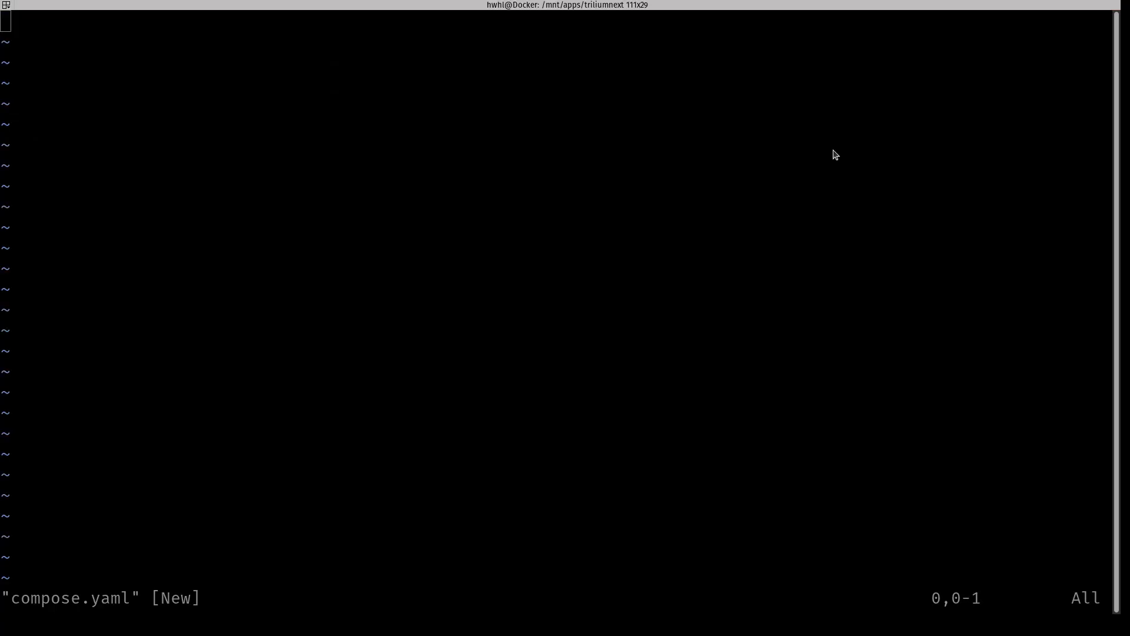
key("alt+Tab")
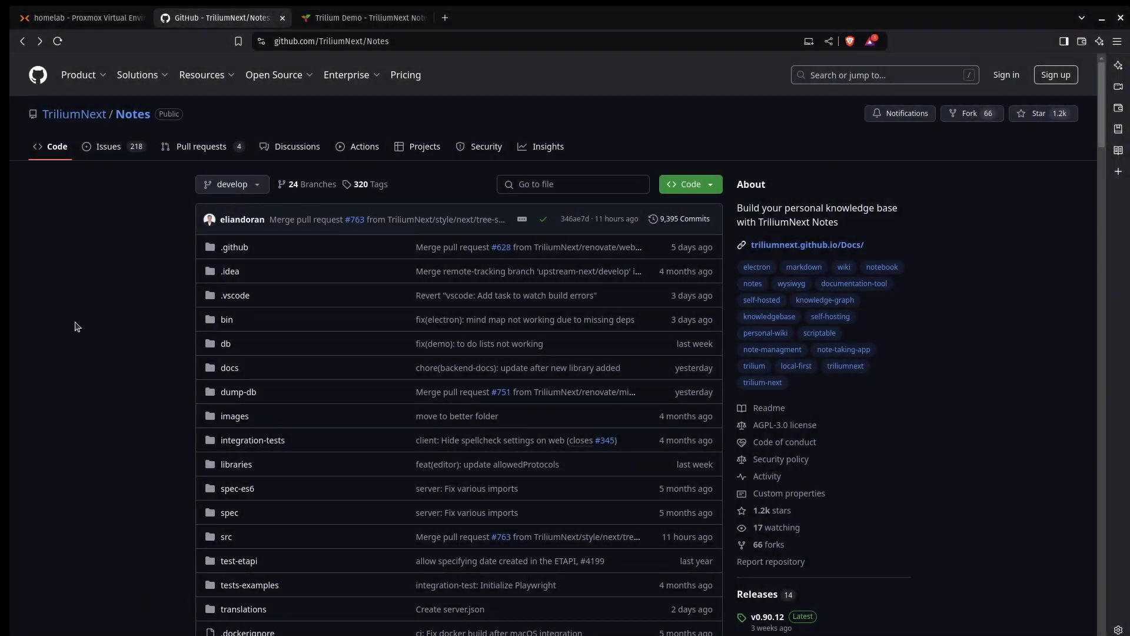
- Open docker-compose.yml from the TriliumNext/Notes repository file list
scroll(75, 327, "down", 13)
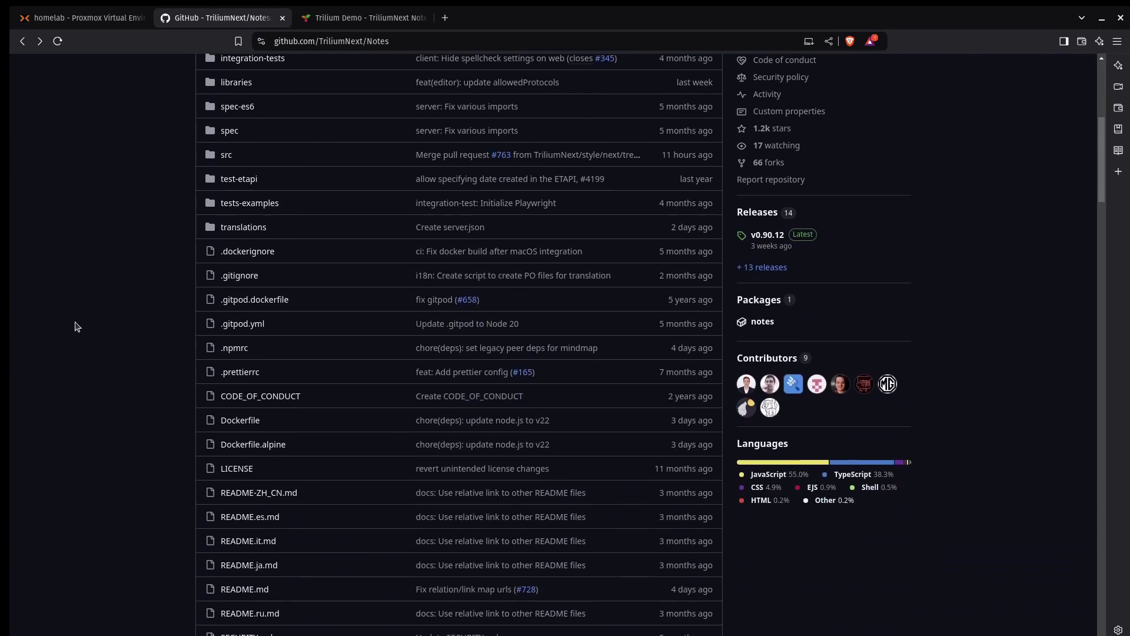
scroll(75, 327, "down", 1)
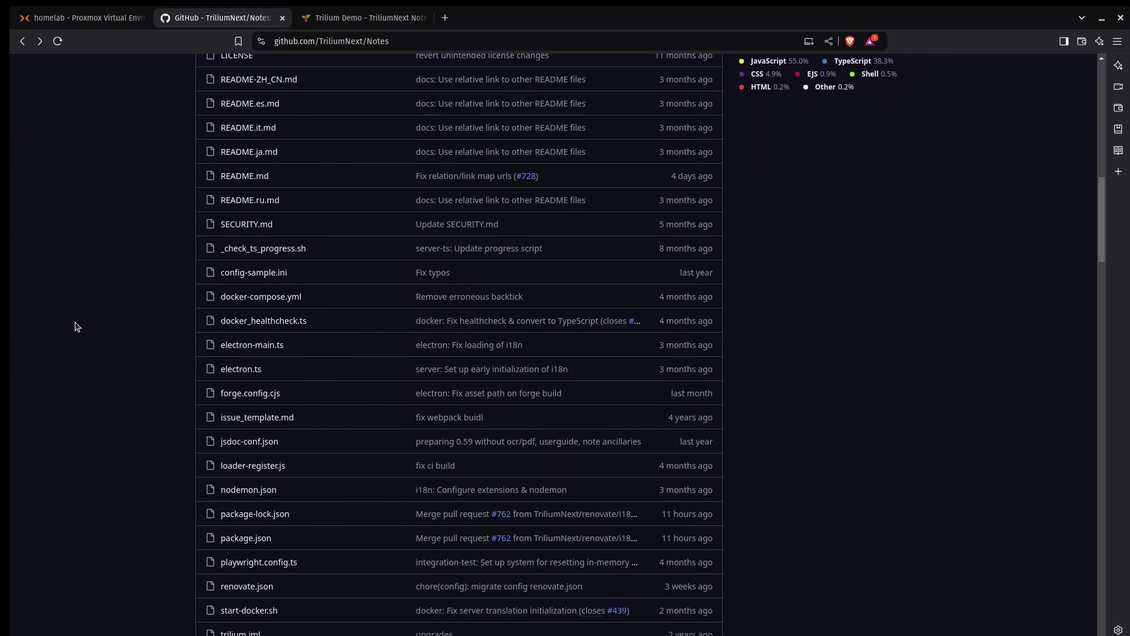
left_click(273, 298)
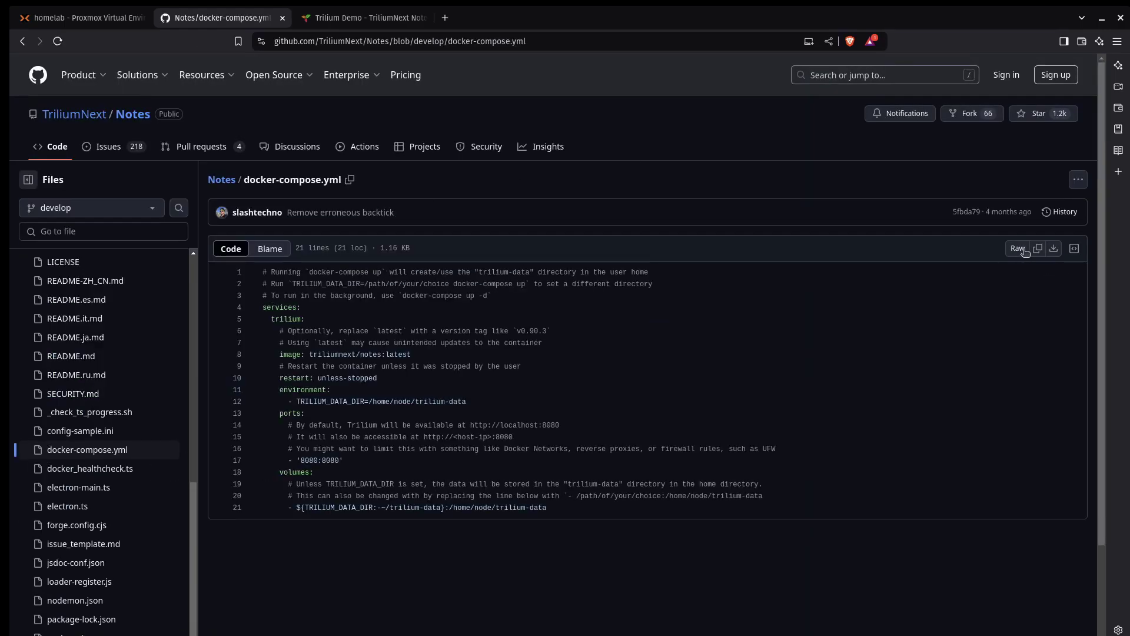
- Paste the raw TriliumNext compose file into compose.yaml and change the host port to 8088
left_click(1039, 253)
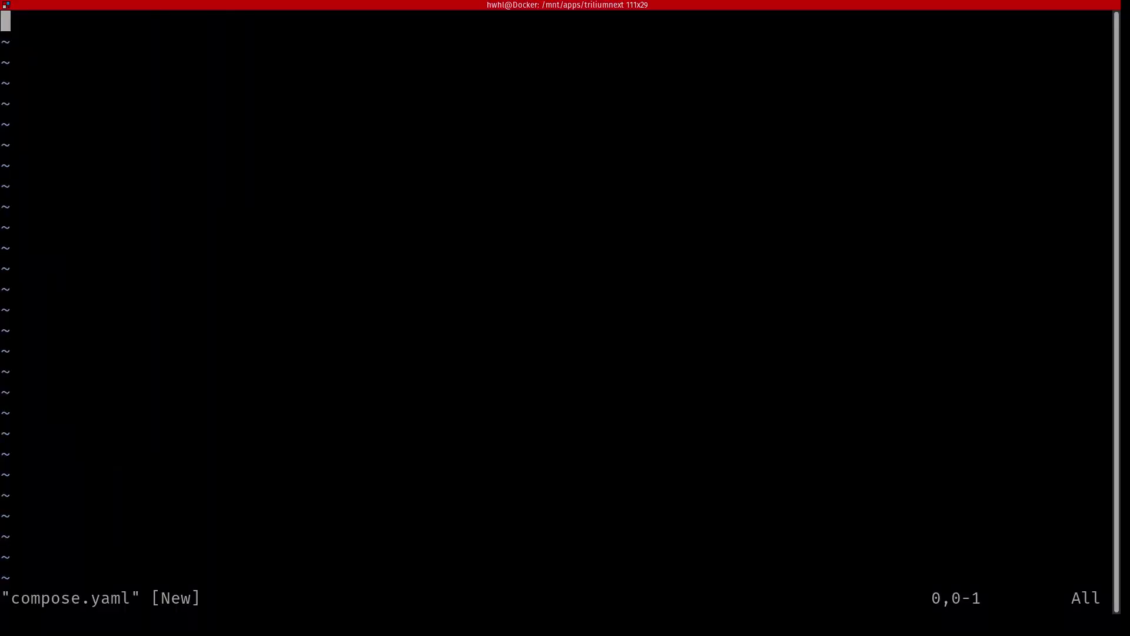
key("ctrl+shift+v")
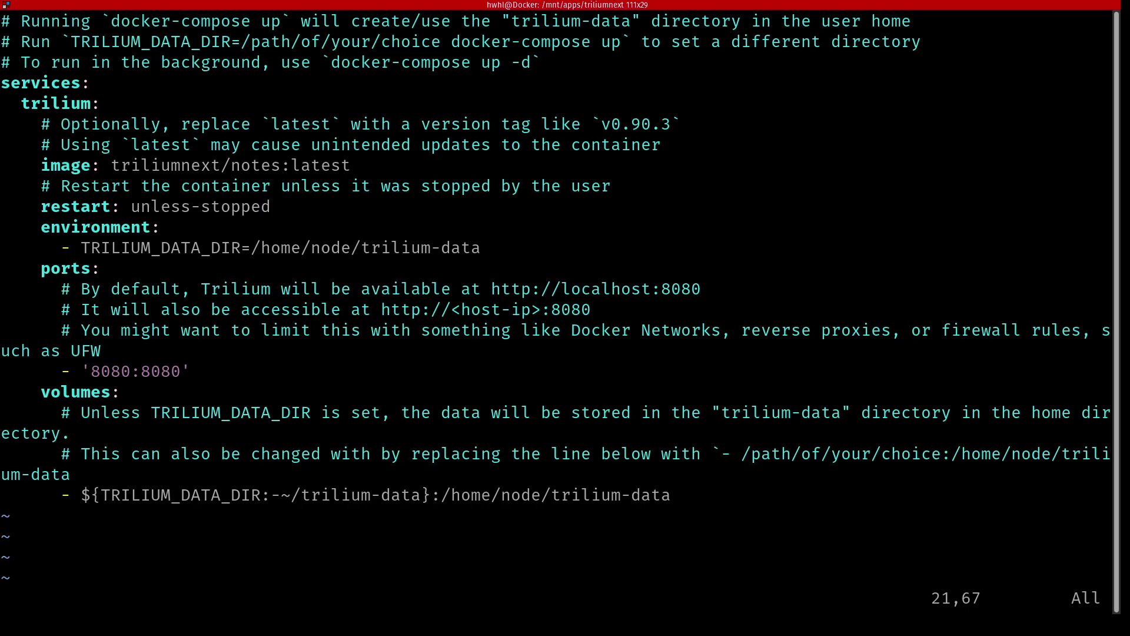
key("Up")
key("Up")
key("Up")
key("Up")
key("Left")
key("Left")
key("Left")
key("Left")
key("Left")
key("Left")
key("Left")
key("Right")
type("x")
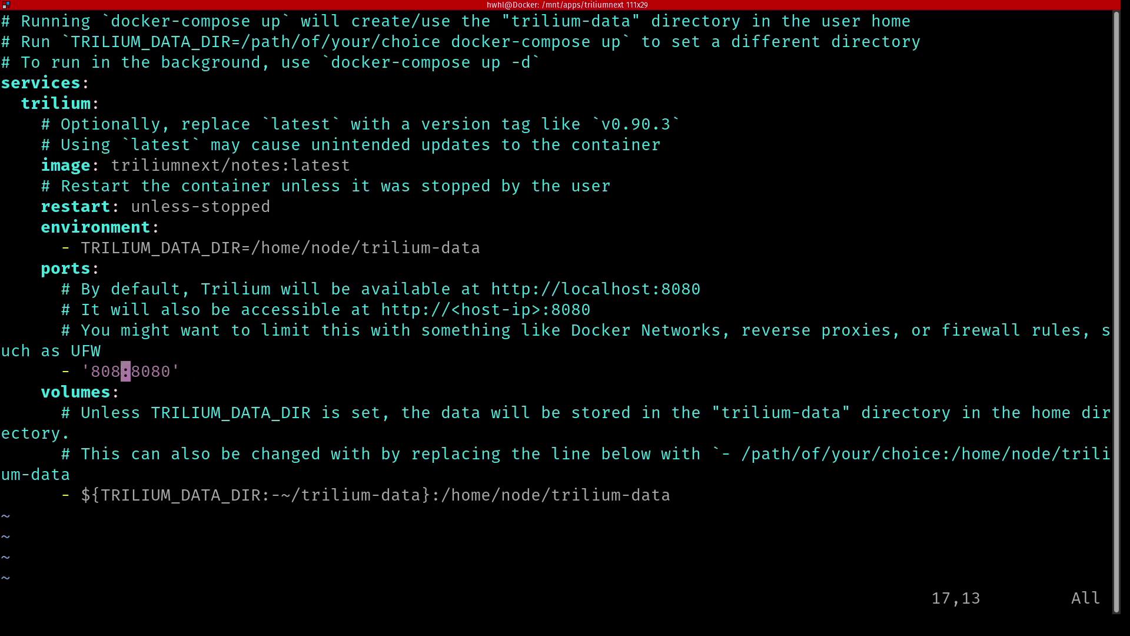
type("i8")
key("Escape")
- Set the volume source to ./trilium-data and save compose.yaml with :wq
key("Down")
key("Down")
key("Down")
key("Down")
key("Right")
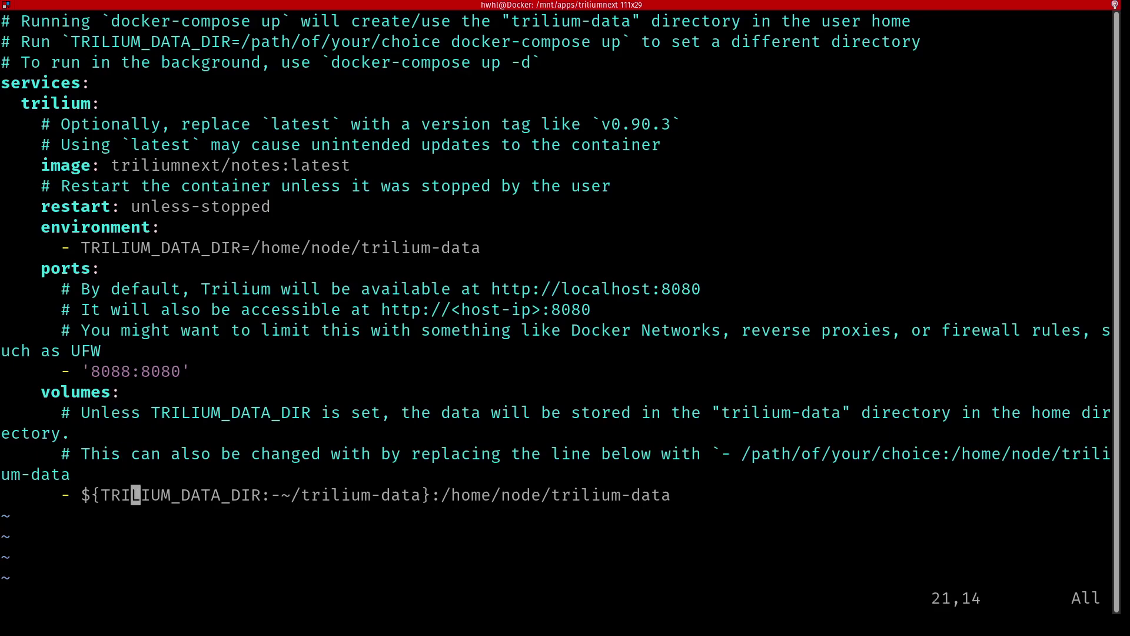
key("Right")
key("Right")
key("Right")
key("Right")
key("Right")
key("Right")
key("Right")
key("Right")
key("Right")
key("Right")
key("Right")
key("Right")
key("Right")
key("Right")
key("Right")
key("Right")
key("Right")
key("Right")
key("Right")
key("Right")
key("Right")
key("Right")
key("Right")
key("Right")
key("Right")
key("Right")
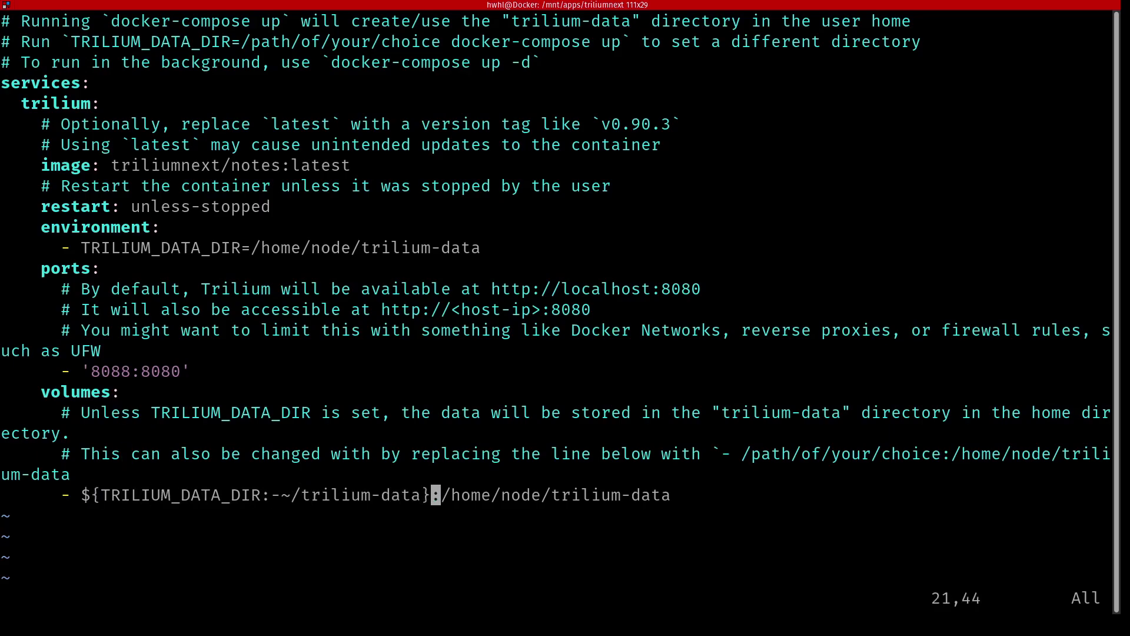
key("i")
key("BackSpace")
key("BackSpace")
key("BackSpace")
key("BackSpace")
key("BackSpace")
key("BackSpace")
key("BackSpace")
key("BackSpace")
key("BackSpace")
key("BackSpace")
key("BackSpace")
key("BackSpace")
key("BackSpace")
key("BackSpace")
key("BackSpace")
key("BackSpace")
key("BackSpace")
key("BackSpace")
key("BackSpace")
key("BackSpace")
key("BackSpace")
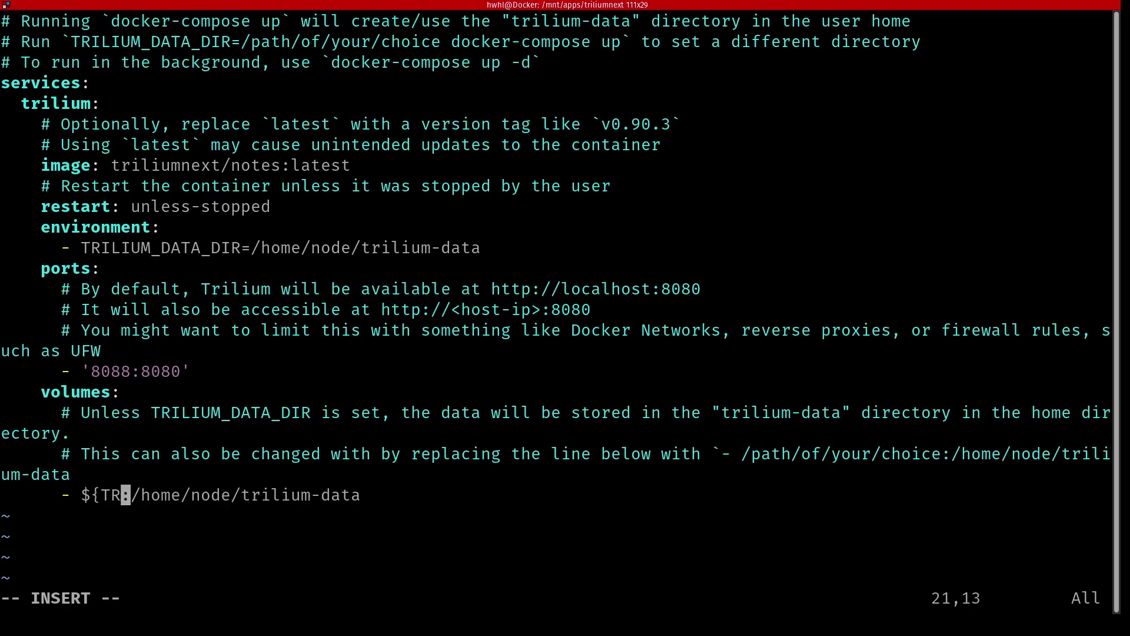
type("./")
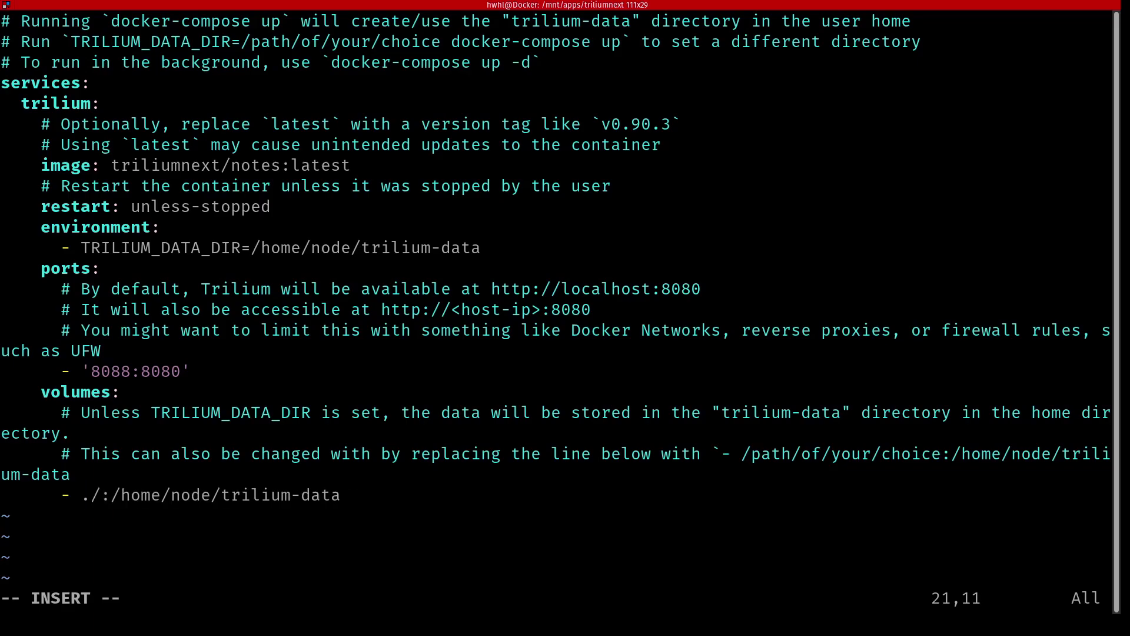
type("trilium")
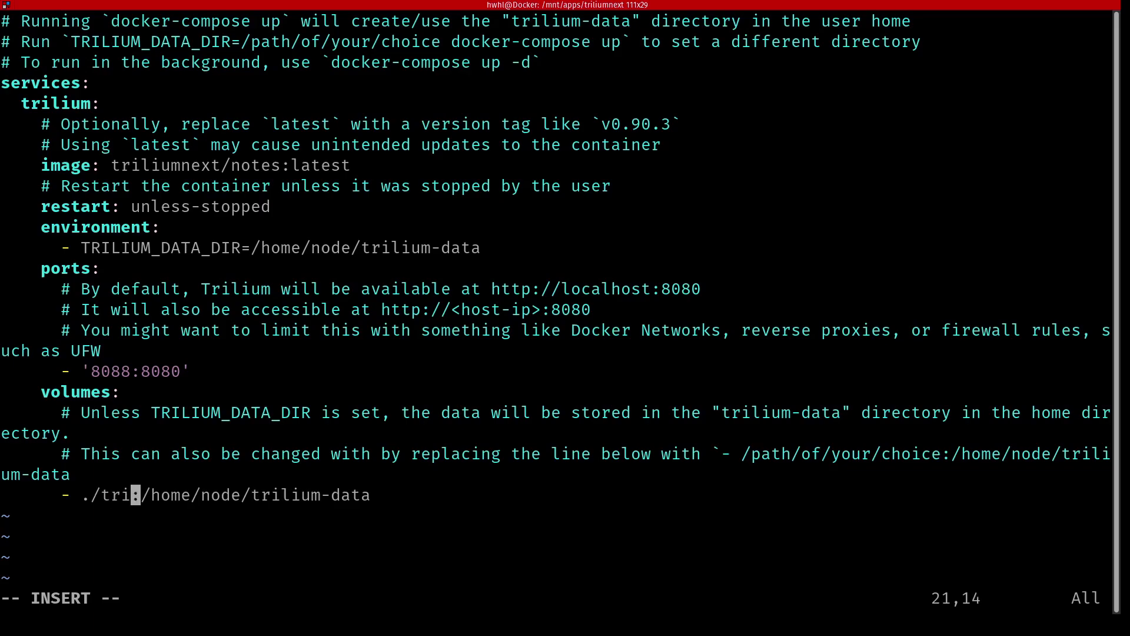
type("-data")
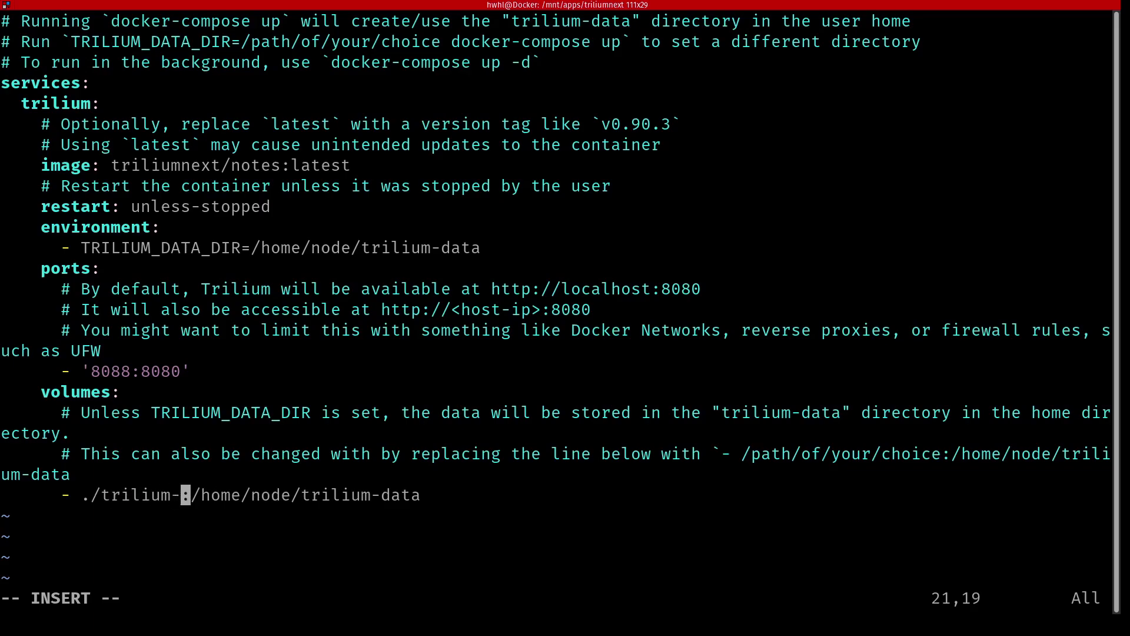
key("Escape")
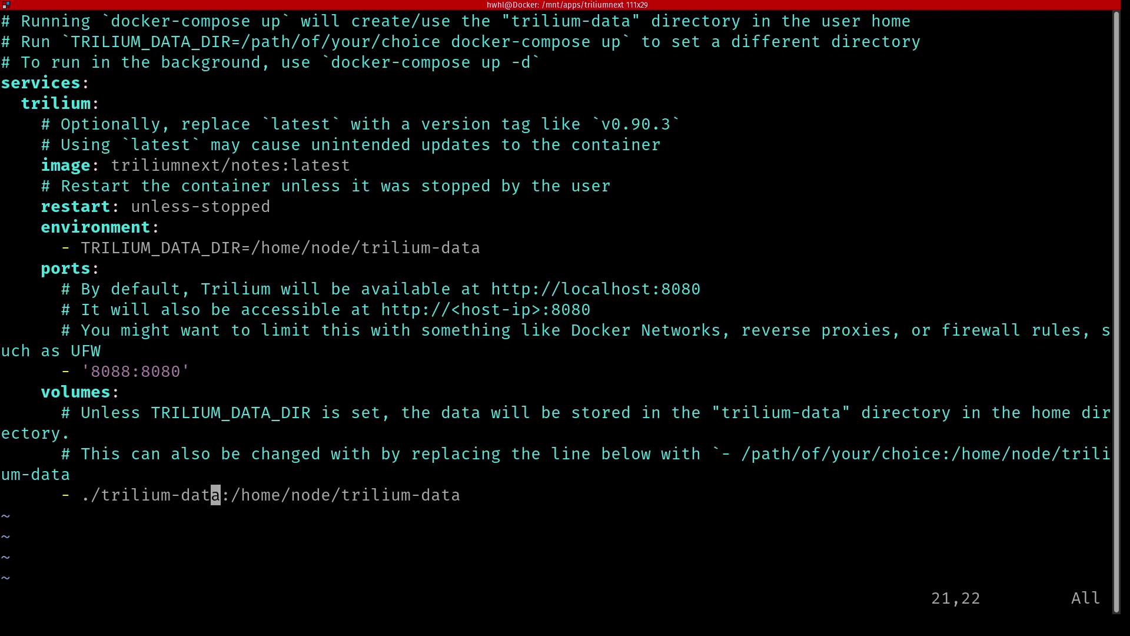
type(":wq")
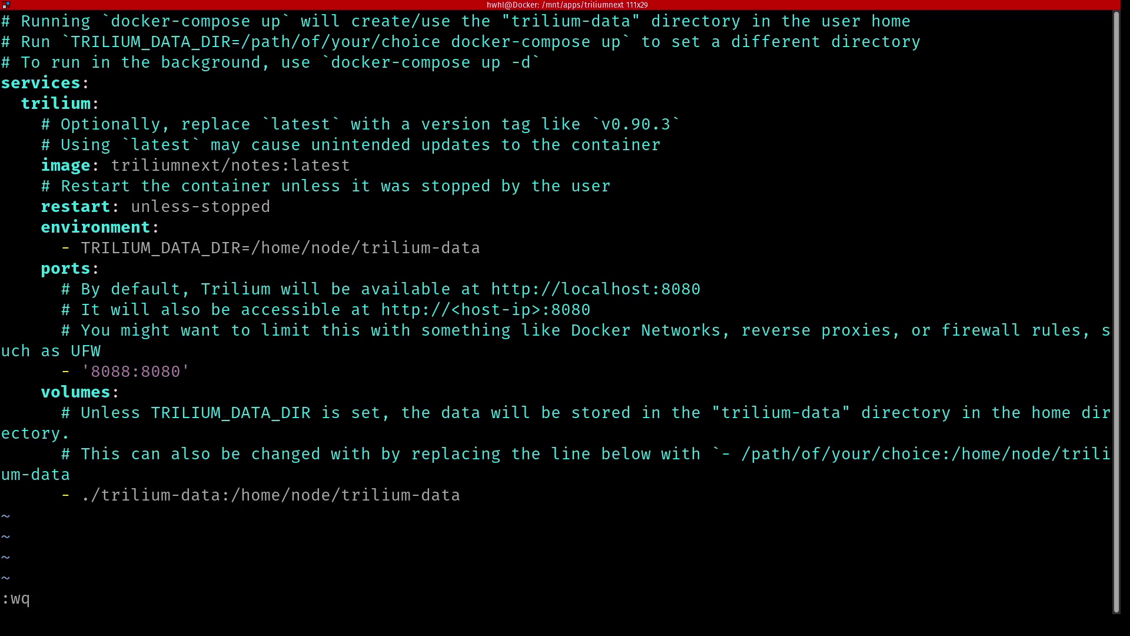
key("Return")
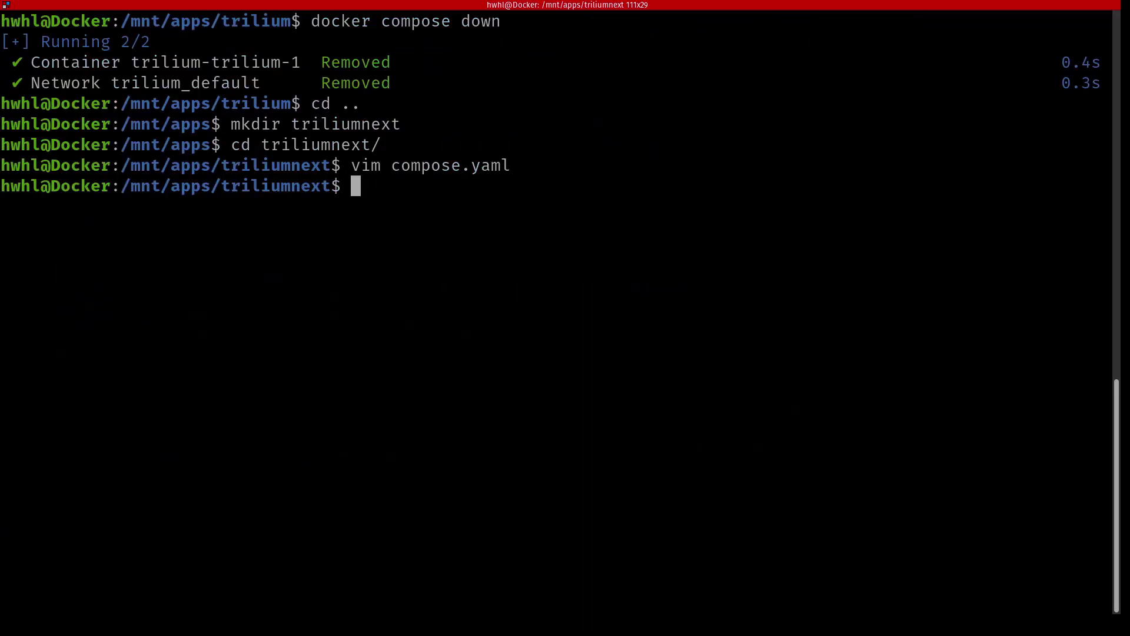
- Run docker compose up -d in the triliumnext folder to start triliumnext-trilium-1
type("docker compsoe")
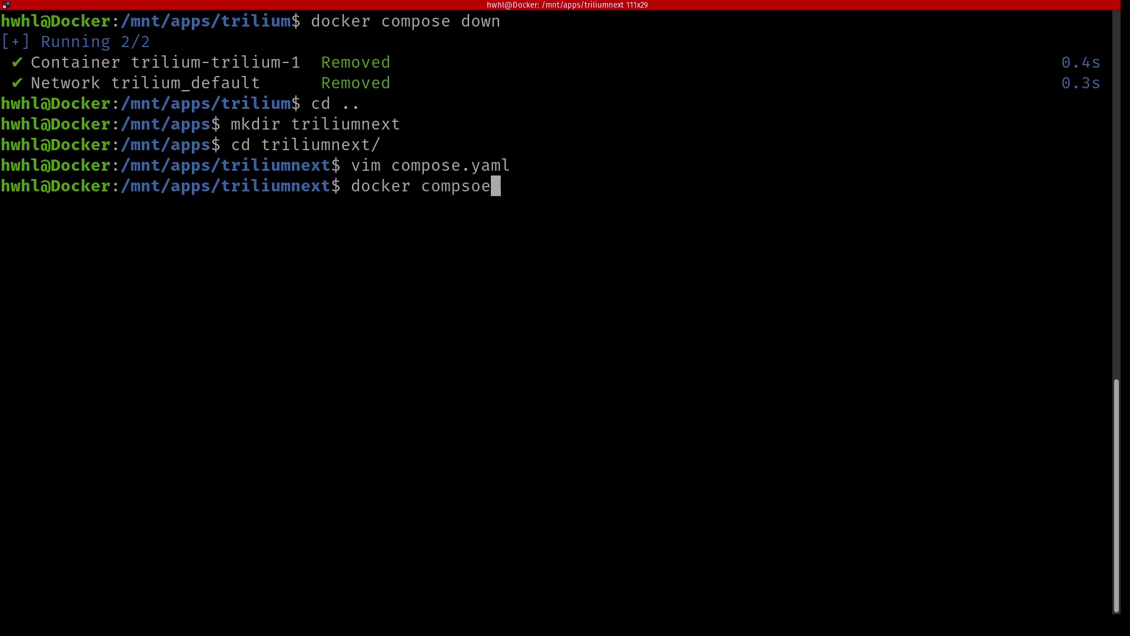
key("BackSpace")
key("BackSpace")
key("BackSpace")
type("ose up -d")
key("Return")
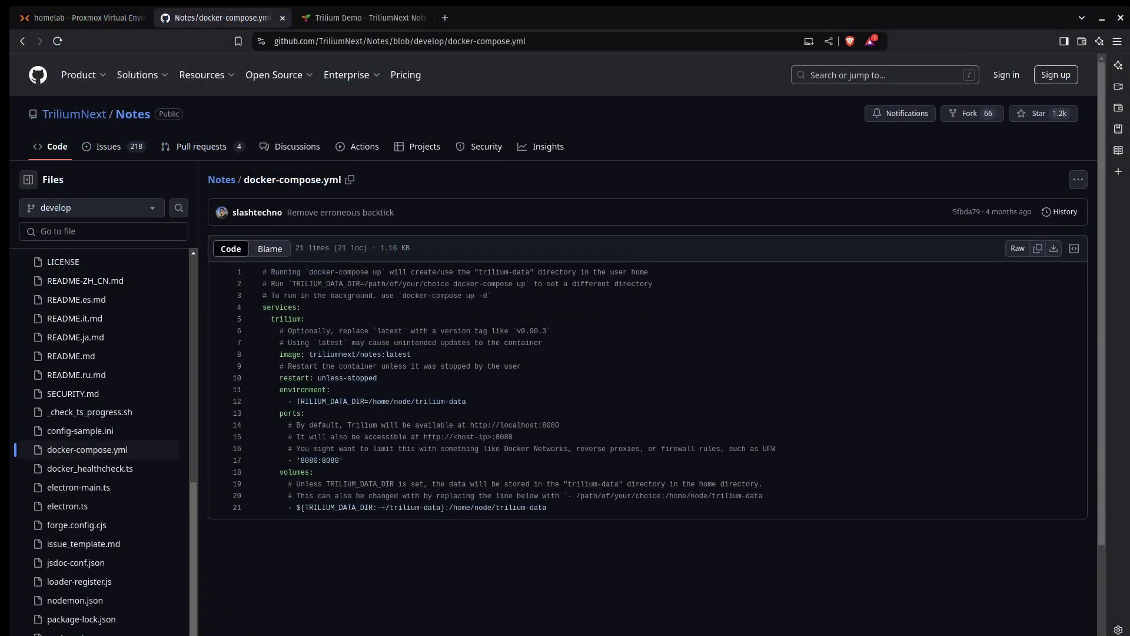
- Reload the Trilium Demo tab, choose 'I'm a new user' and continue to the Set password page
left_click(365, 18)
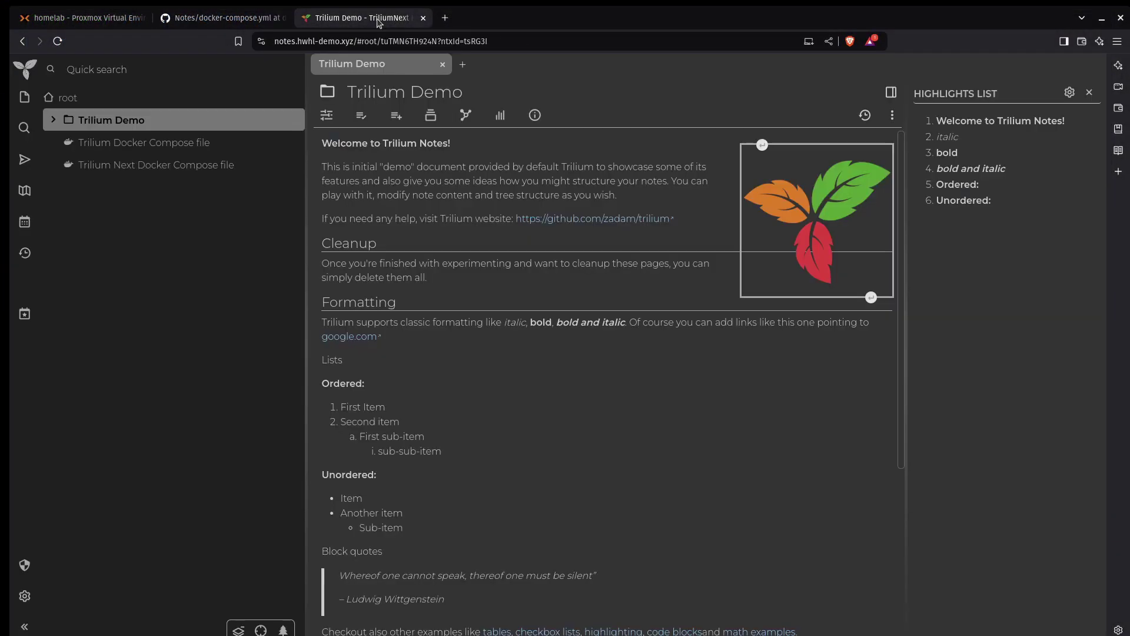
left_click(54, 44)
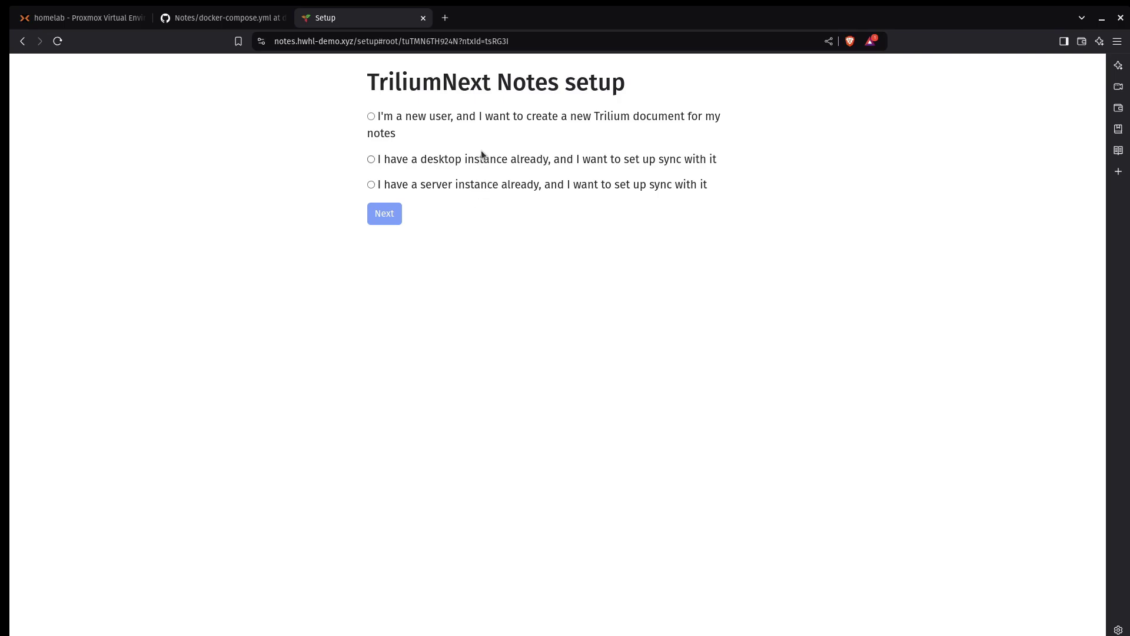
left_click(371, 117)
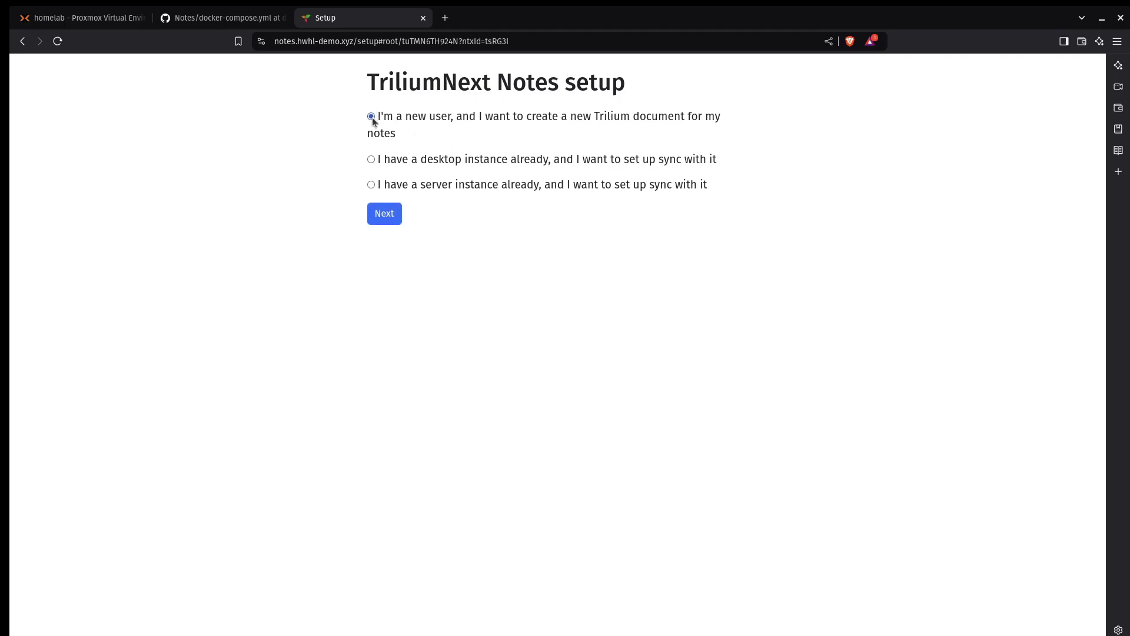
left_click(387, 218)
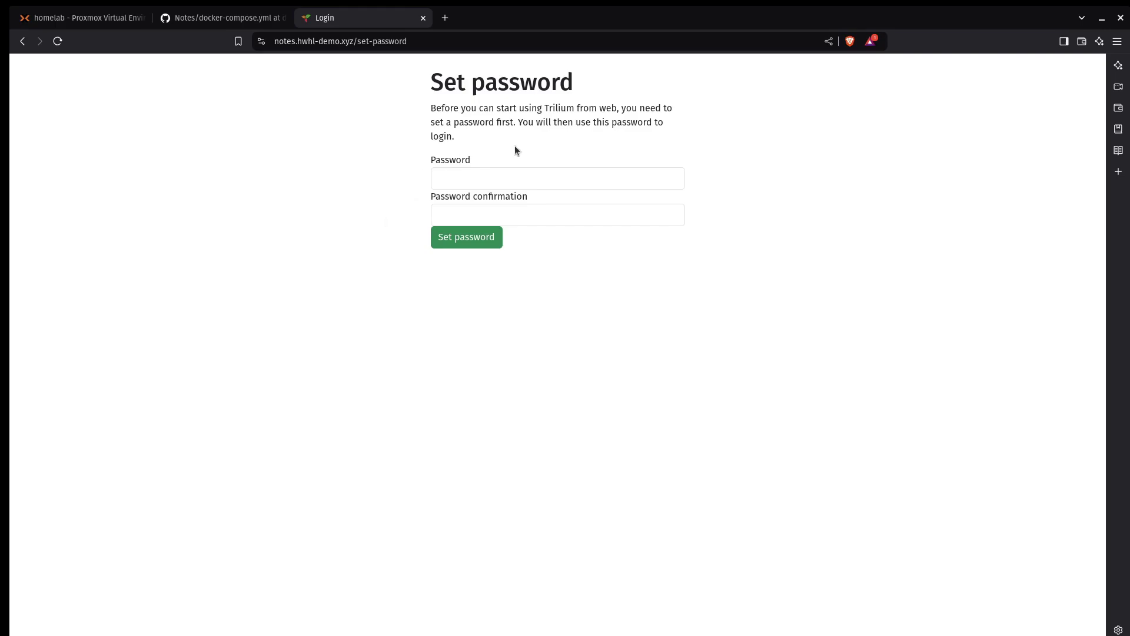
- Set the new web password with its confirmation, then enter it in the login field
left_click(523, 174)
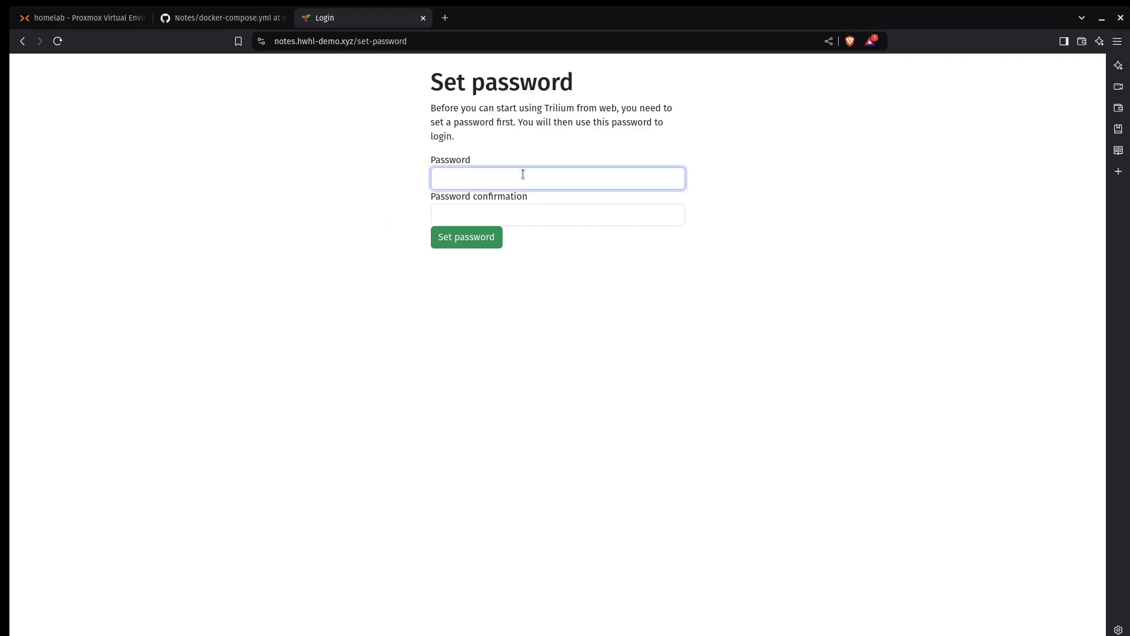
type("••••••••••")
key("Tab")
type("••••••••••")
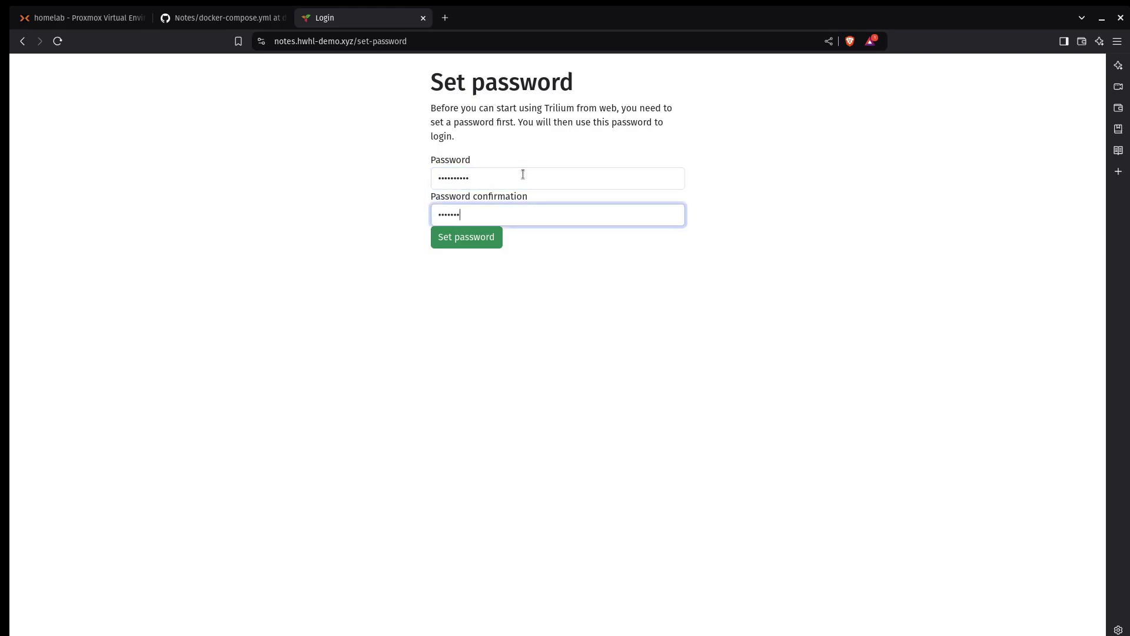
left_click(478, 236)
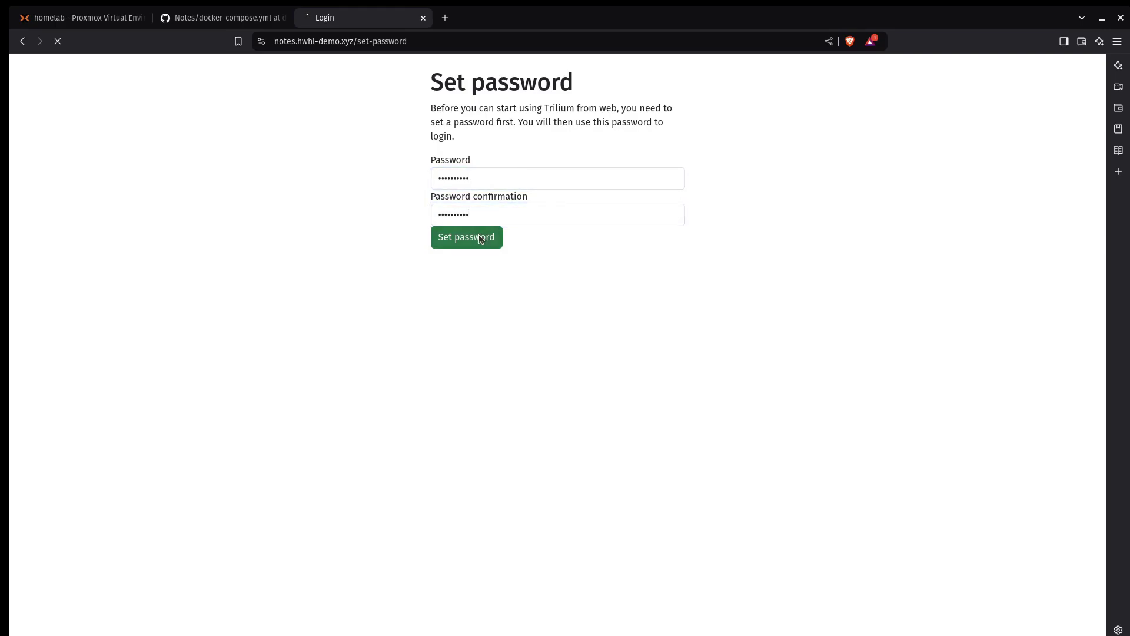
left_click(484, 129)
type("••••••")
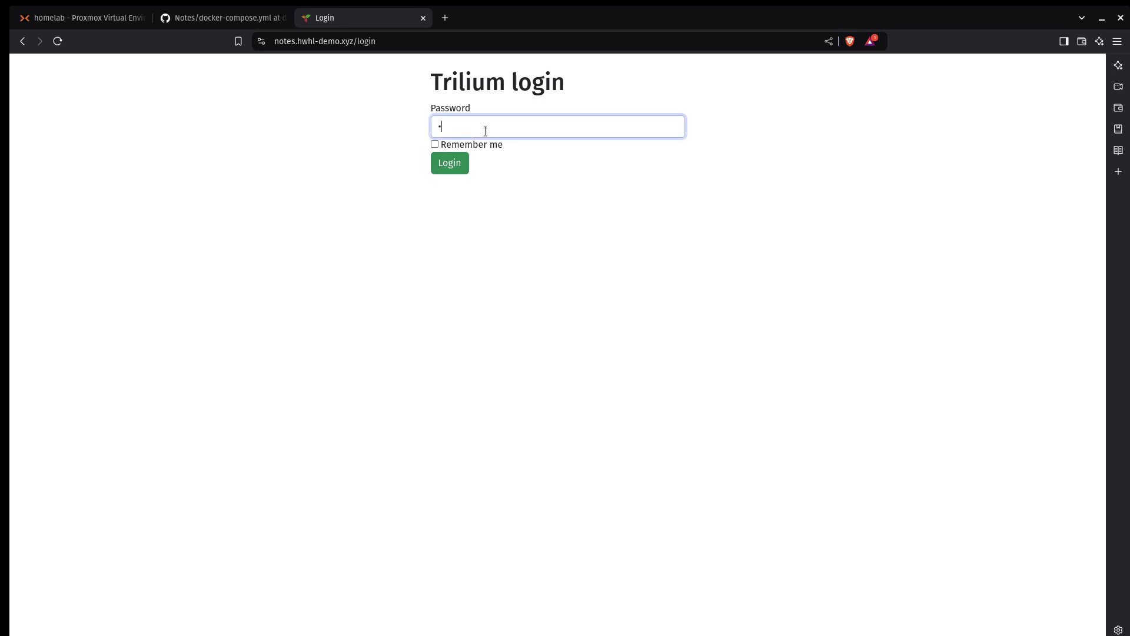
type("••••")
- Log in and view the Highlighting and Code blocks demo notes
left_click(458, 171)
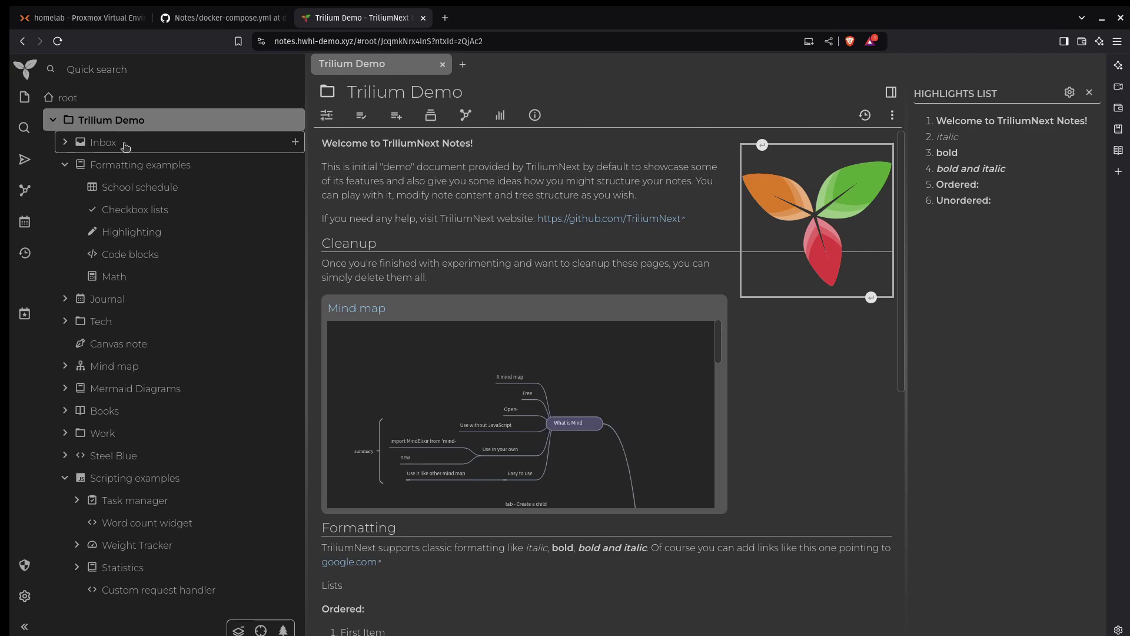
left_click(172, 237)
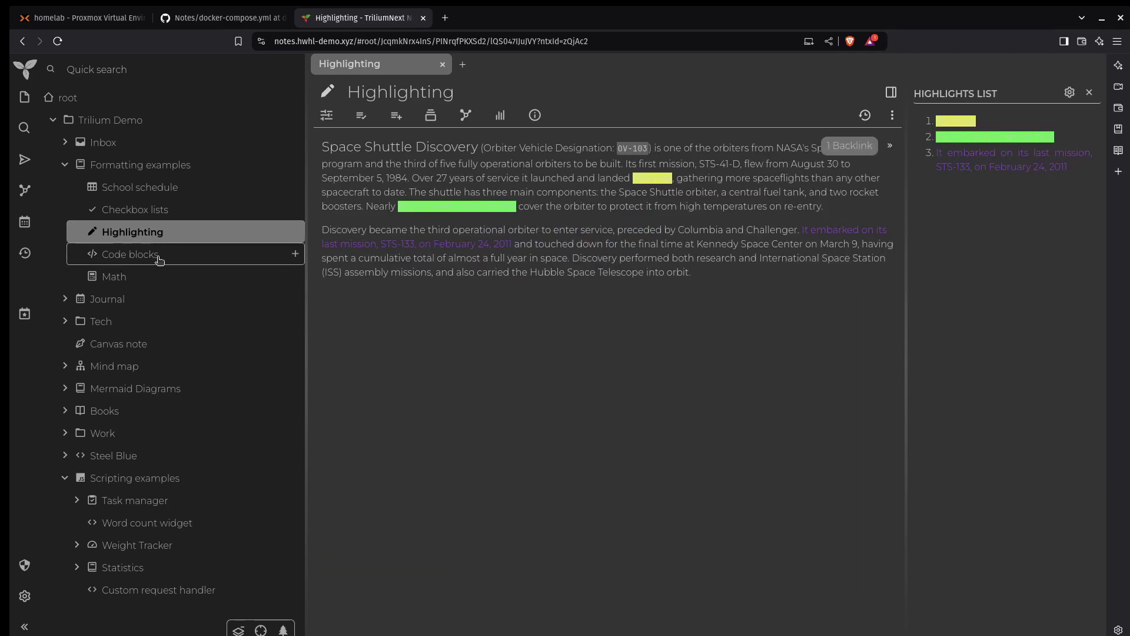
left_click(158, 258)
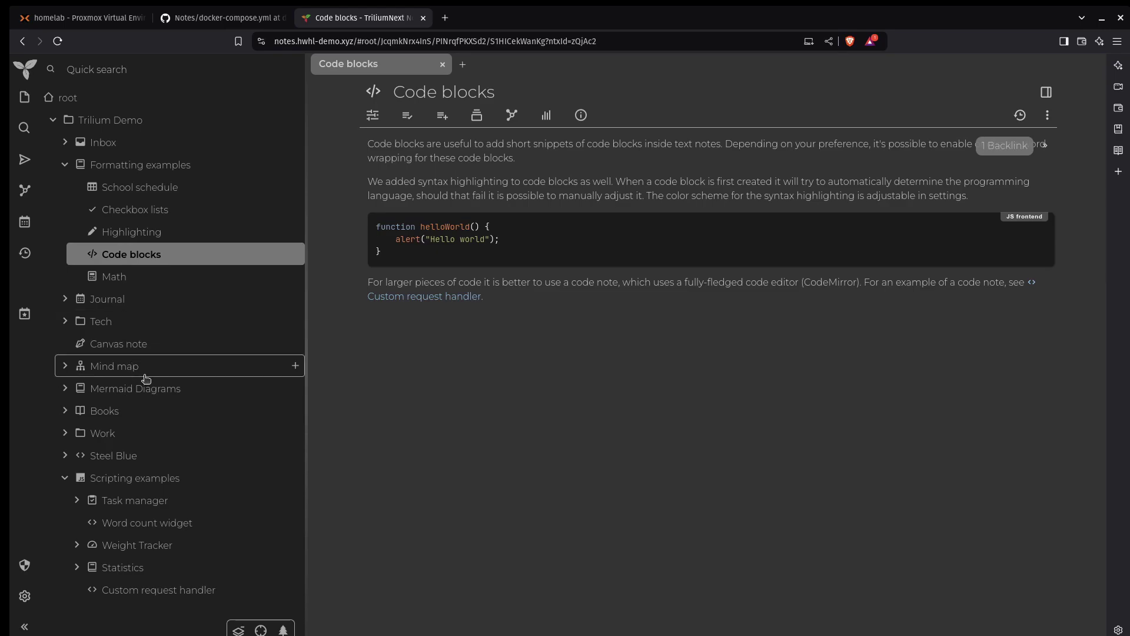
- Collapse the Trilium Demo branch and select the root note
left_click(54, 119)
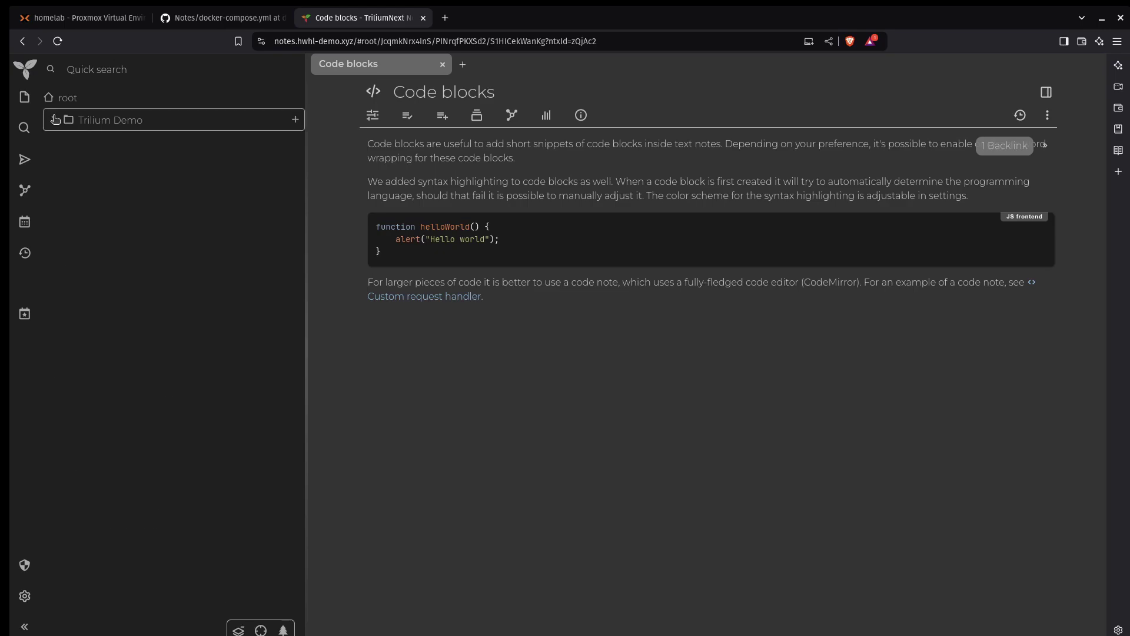
key("Up")
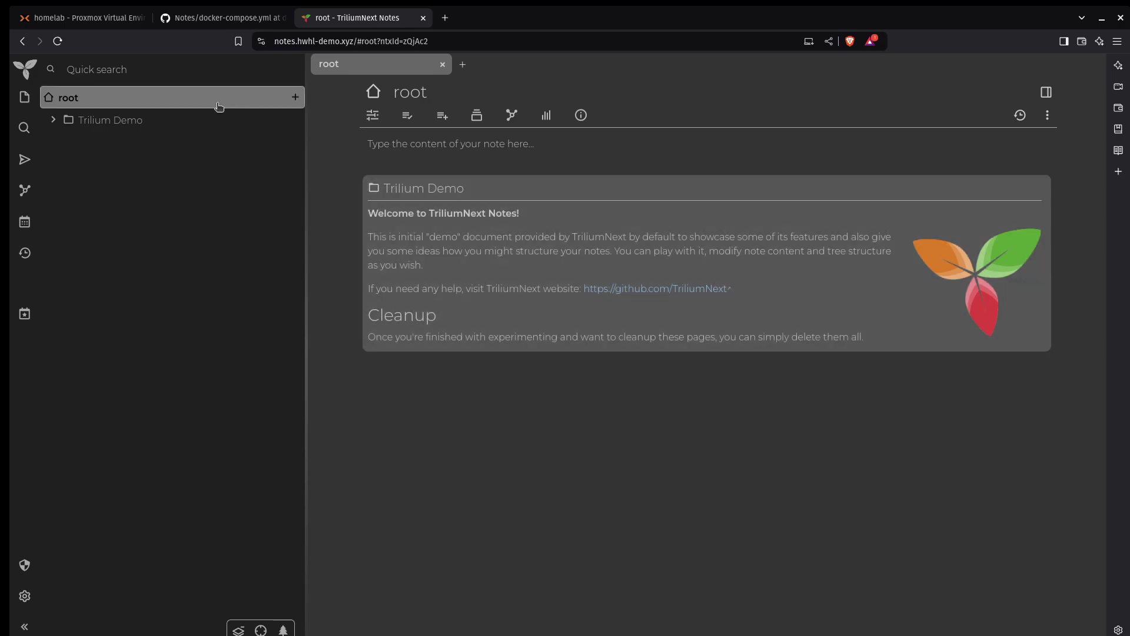
mouse_move(295, 99)
- Add a child note under root titled 'Docker Compose file for TriliumNext'
left_click(295, 99)
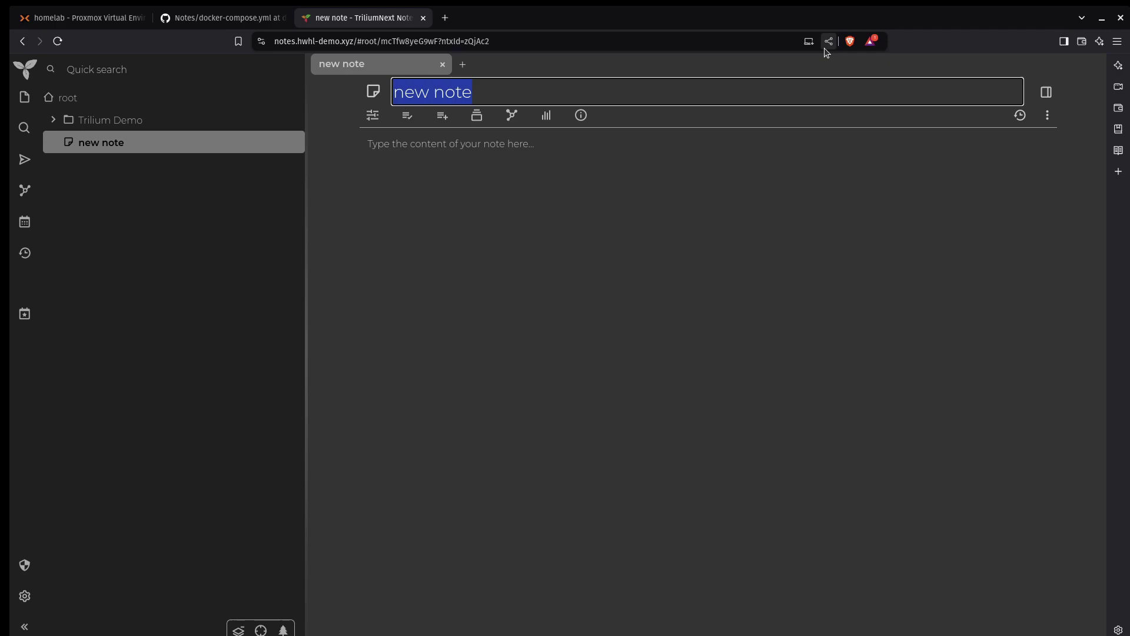
type("Docker Compse")
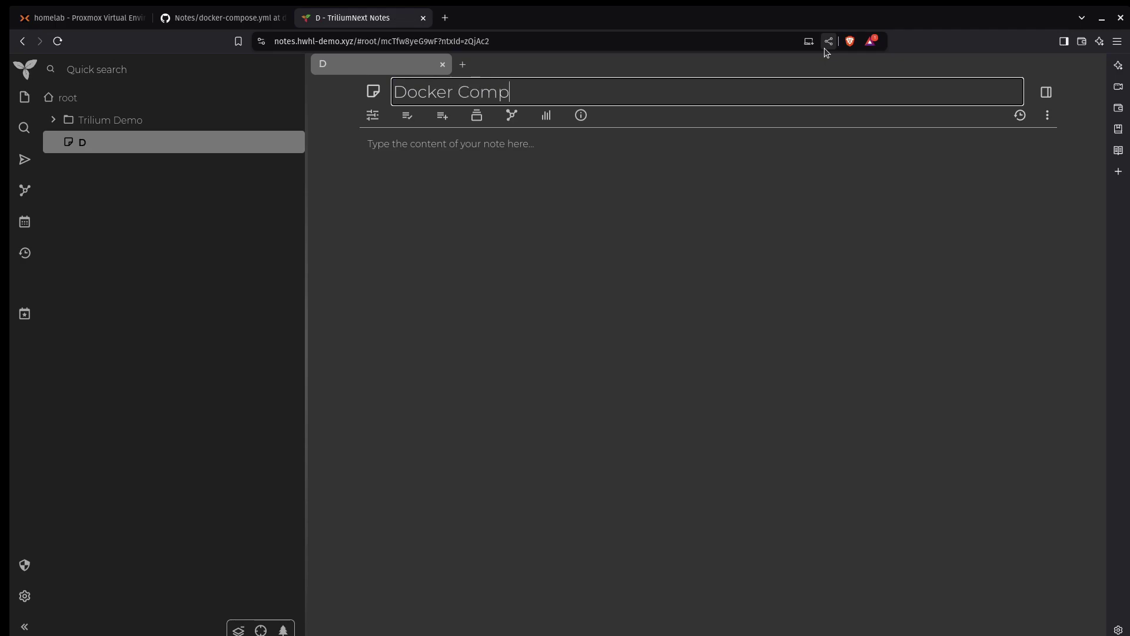
key("BackSpace")
key("BackSpace")
key("BackSpace")
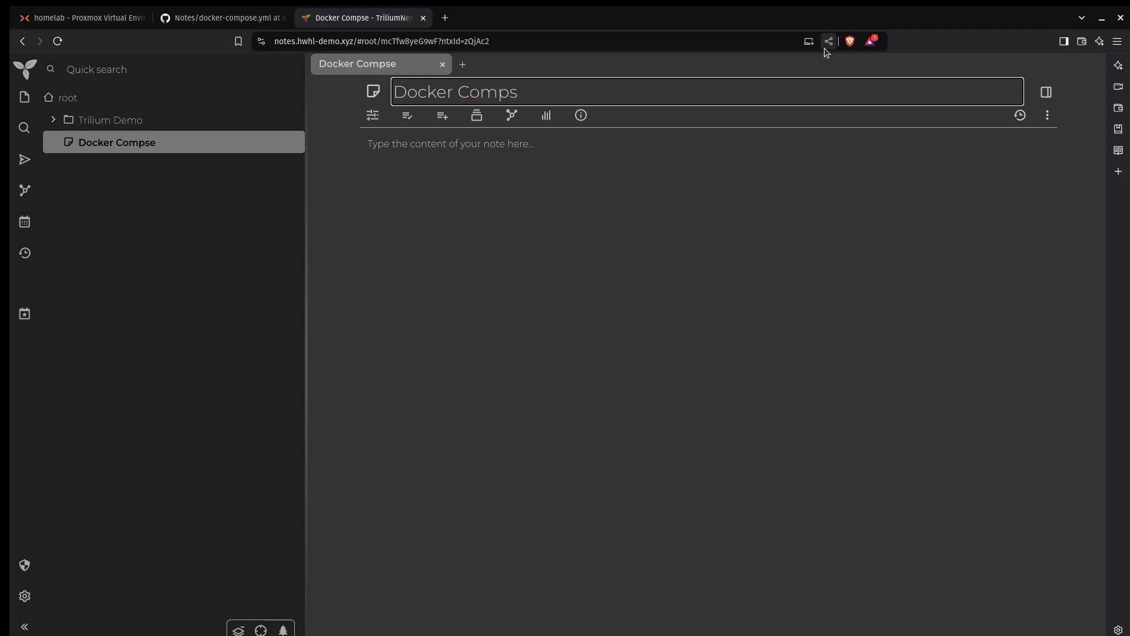
type("ose file for t")
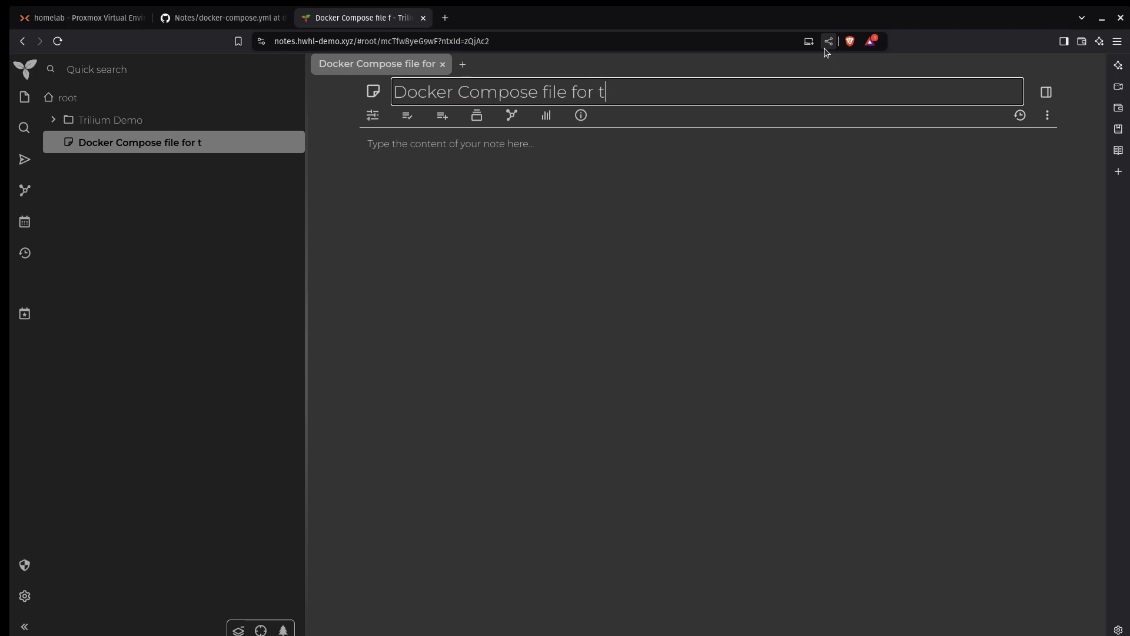
key("BackSpace")
type("TriliumNext")
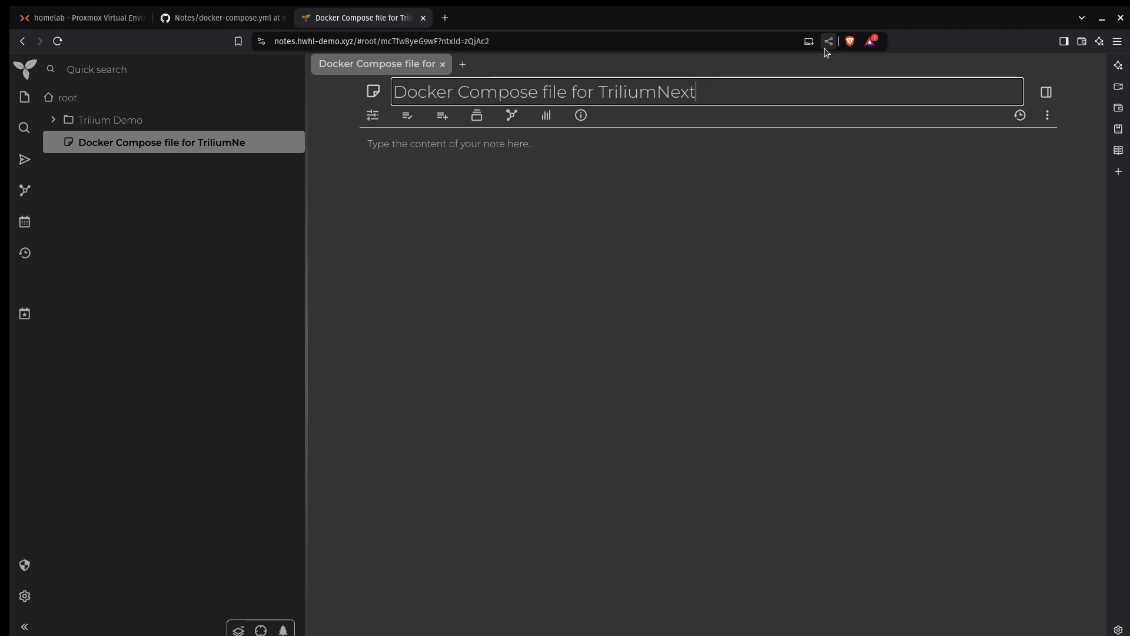
- Make the first body line a heading reading 'The notes for my compose file'
left_click(547, 148)
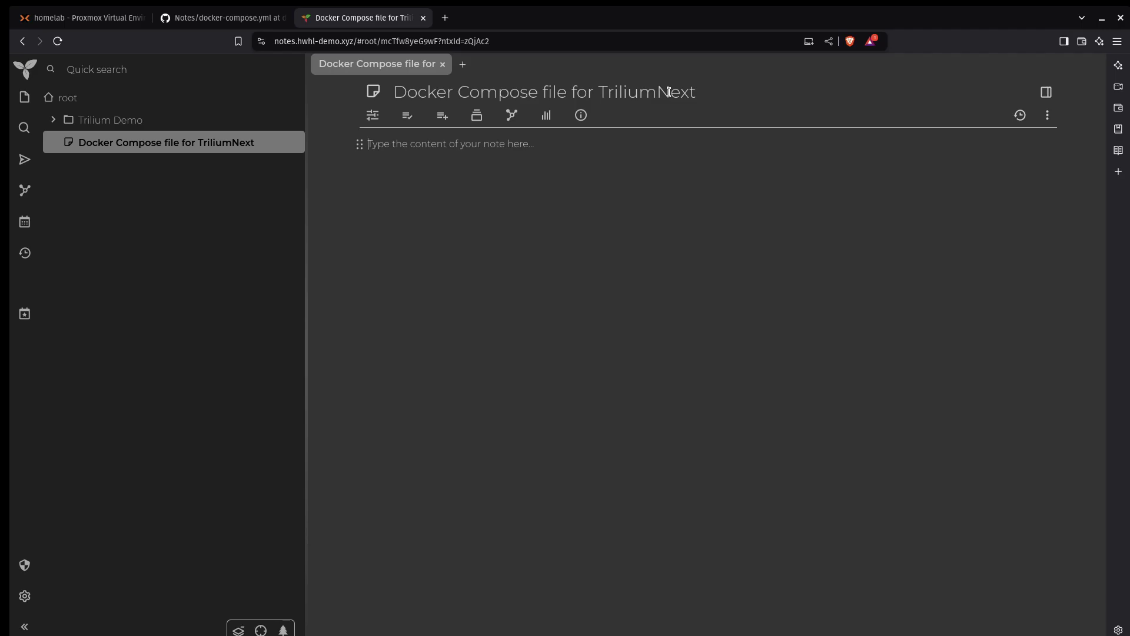
type("##")
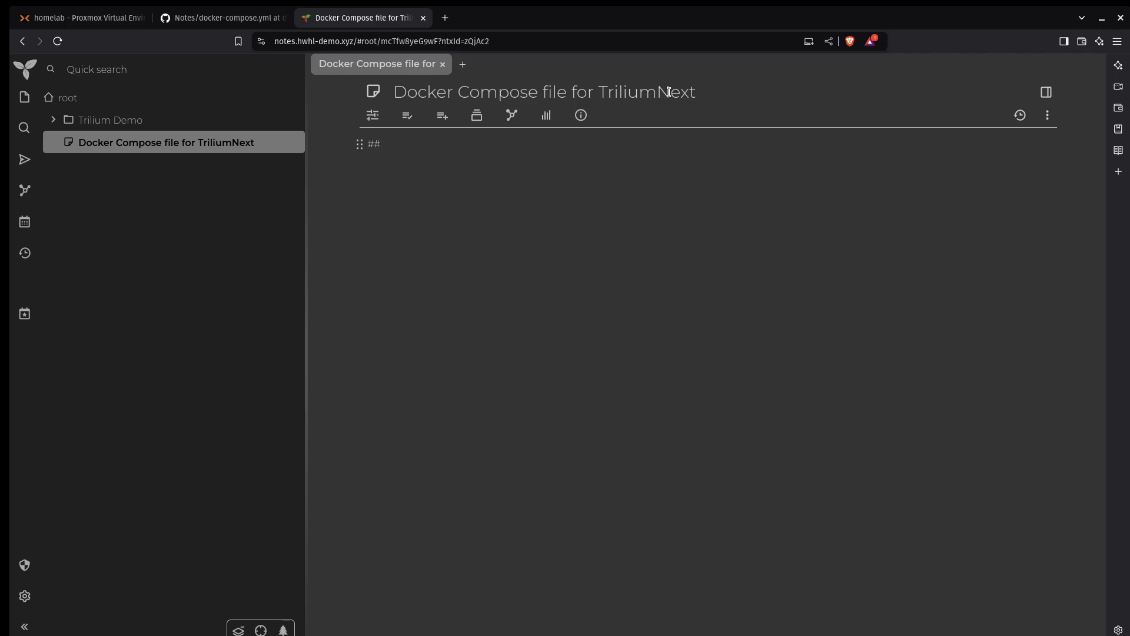
key("BackSpace")
key("BackSpace")
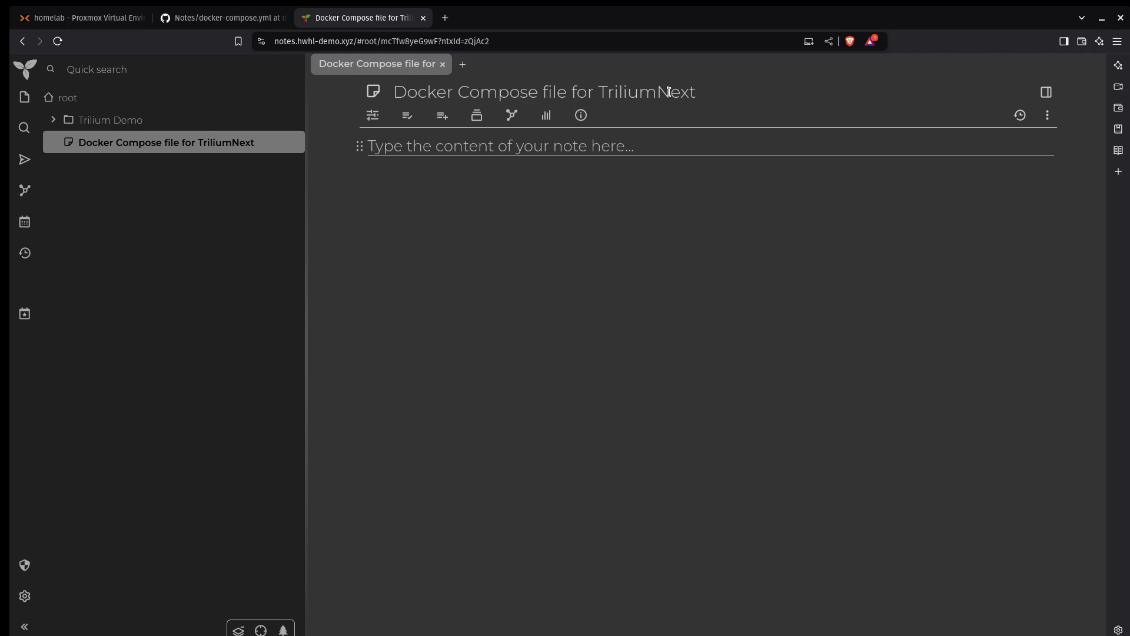
type("The")
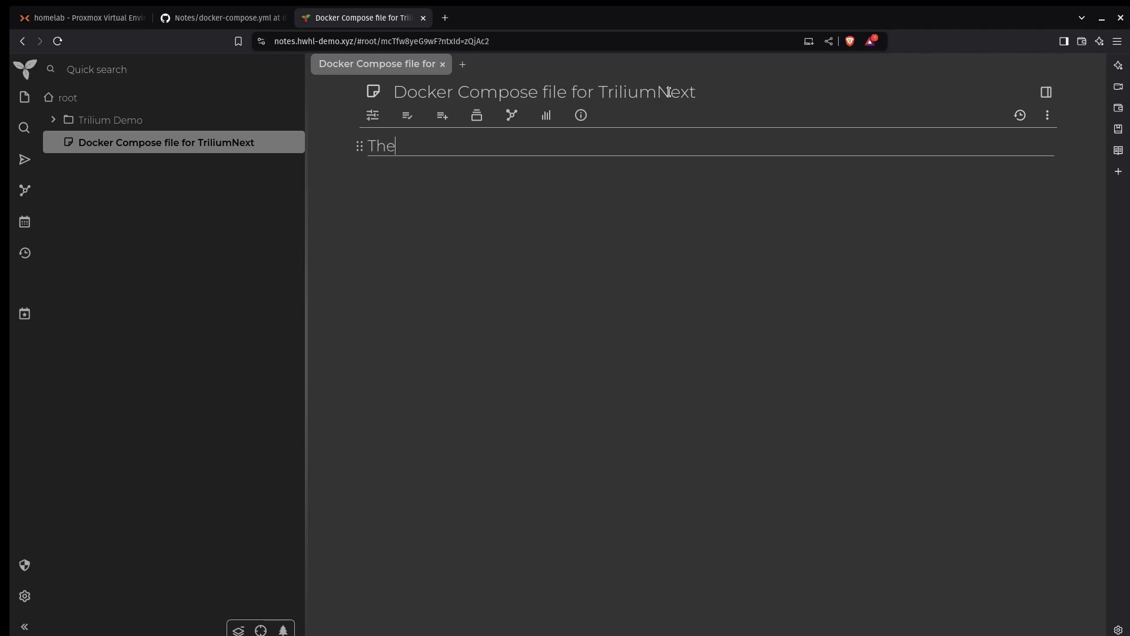
type(" notes for m")
key("BackSpace")
type("for my compose file")
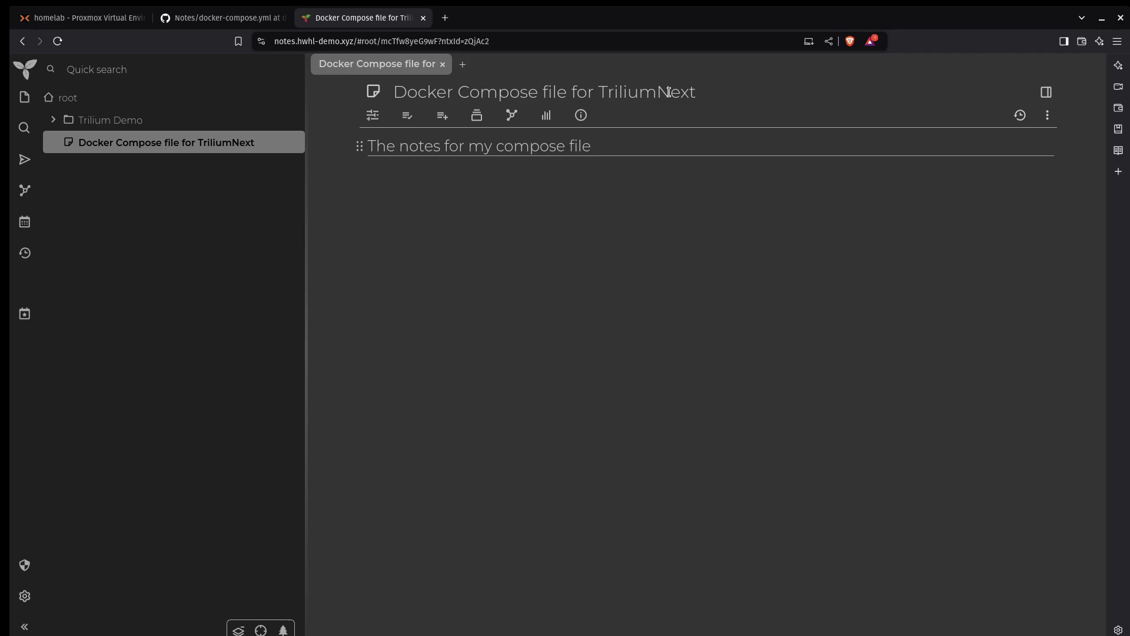
- Finish the heading and add the body line 'This is the note content'
key("Return")
type("This is the note content")
key("Return")
- Add a code block containing 'sudo apt update', followed by a second empty code block
type("`")
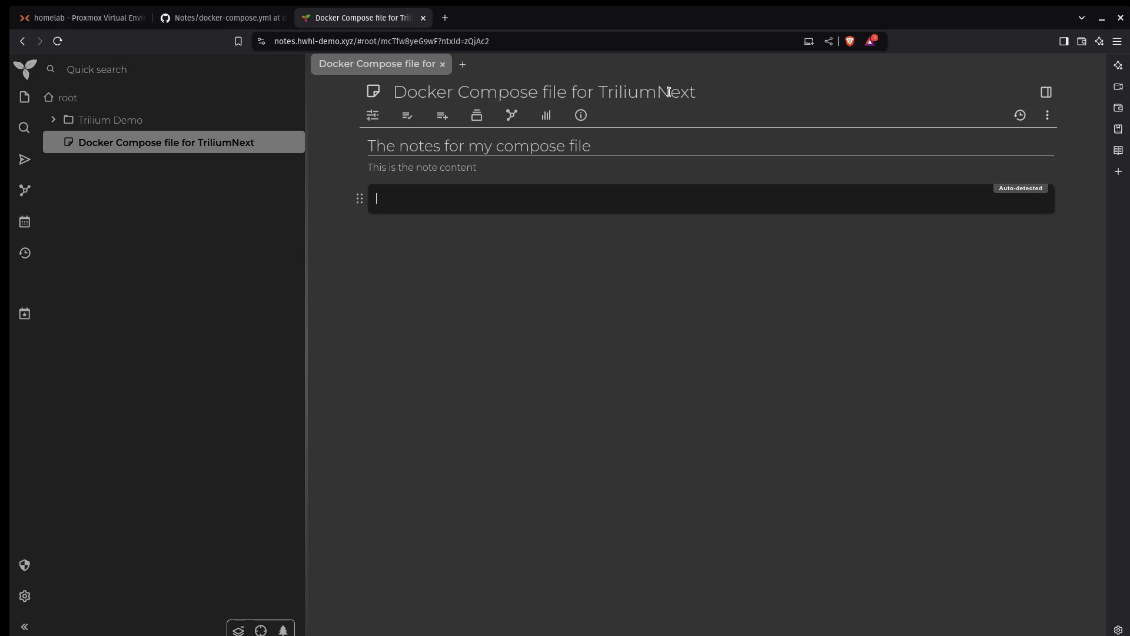
type("sudo apt update")
key("Return")
key("Return")
key("Return")
type("```")
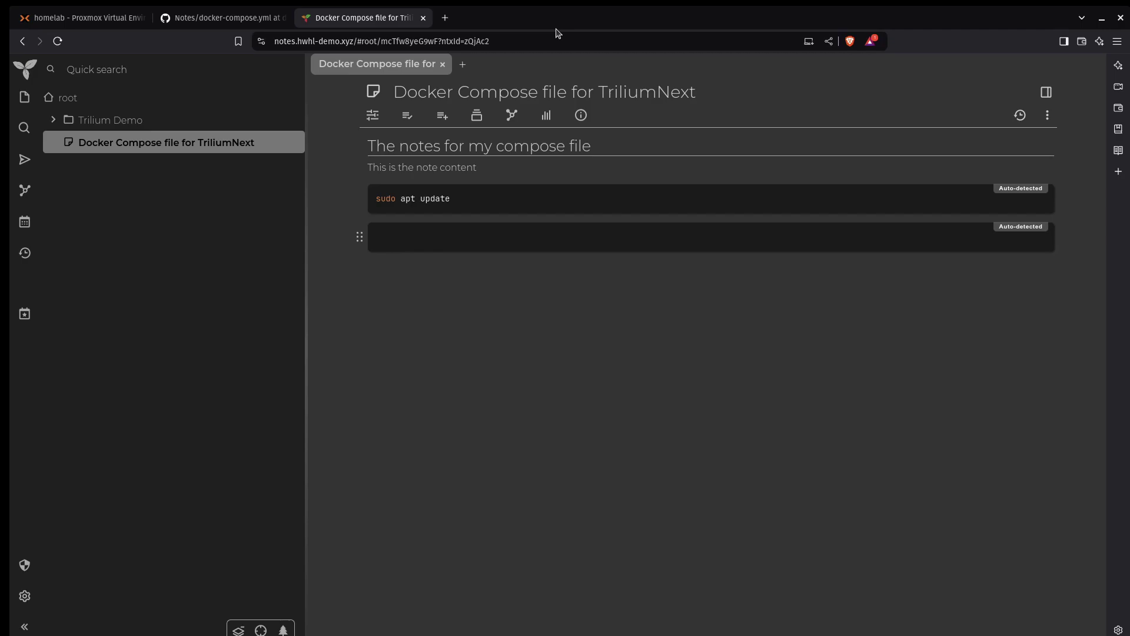
- Paste the docker-compose YAML into the second code block and delete the comment lines under volumes
type("# Running `docker-compose up` will create/use the \"trilium-data\" directory in the user home # Run `TRILIUM_DATA_DIR=/path/of/your/choice docker-compose up` to set a different directory # To run in the background, use `docker-compose up -d` services:   trilium:     # Optionally, replace `latest` with a version tag like `v0.90.3`     # Using `latest` may cause unintended updates to the container     image: triliumnext/notes:latest     # Restart the container unless it was stopped by the user     restart: unless-stopped     environment:       - TRILIUM_DATA_DIR=/home/node/trilium-data     ports:       # By default, Trilium will be available at http://localhost:8080       # It will also be accessible at http://<host-ip>:8080       # You might want to limit this with something like Docker Networks, reverse proxies, or firewall rules, such as UFW       - '8080:8080'     volumes:       # Unless TRILIUM_DATA_DIR is set, the data will be stored in the \"trilium-data\" directory in the home directory.       # This can also be changed with by replacing the line below with `- /path/of/your/choice:/home/node/trilium-data       - ${TRILIUM_DATA_DIR:-~/trilium-data}:/home/node/trilium-data")
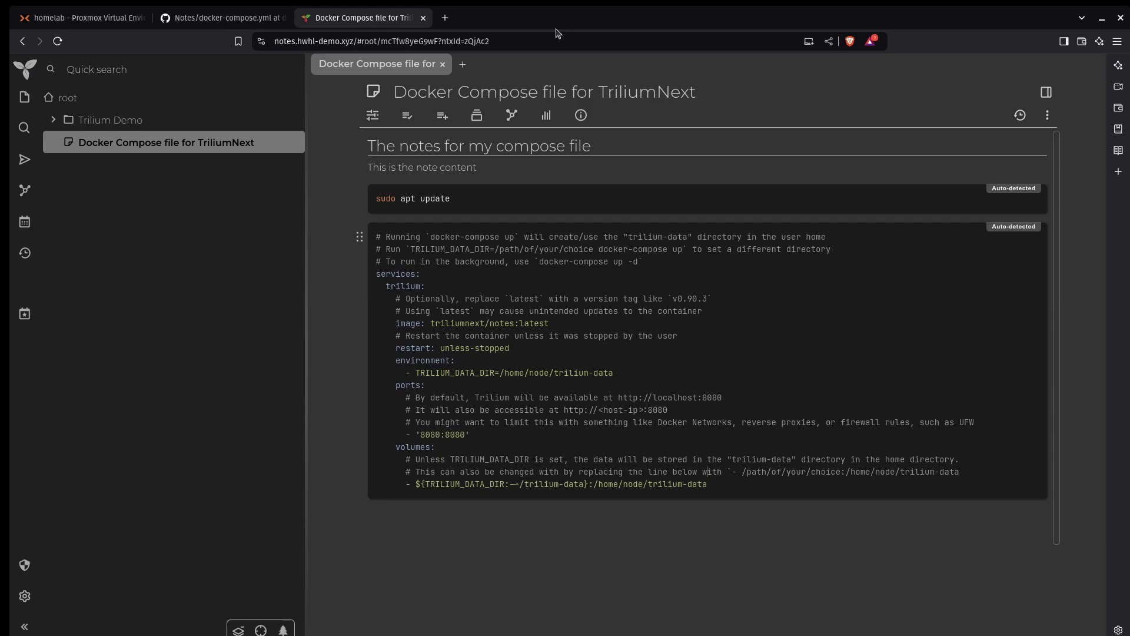
key("Right")
key("Right")
key("Right")
key("Right")
key("Right")
key("Right")
key("Right")
key("Right")
key("Right")
key("Right")
key("Right")
key("BackSpace")
key("BackSpace")
key("BackSpace")
key("BackSpace")
key("BackSpace")
key("BackSpace")
key("BackSpace")
key("BackSpace")
key("BackSpace")
key("BackSpace")
key("BackSpace")
key("BackSpace")
key("BackSpace")
key("BackSpace")
key("BackSpace")
key("BackSpace")
key("BackSpace")
key("BackSpace")
key("BackSpace")
key("BackSpace")
key("BackSpace")
key("BackSpace")
key("BackSpace")
key("BackSpace")
key("BackSpace")
key("BackSpace")
key("BackSpace")
key("BackSpace")
key("BackSpace")
key("BackSpace")
key("BackSpace")
key("BackSpace")
key("BackSpace")
key("BackSpace")
key("BackSpace")
key("BackSpace")
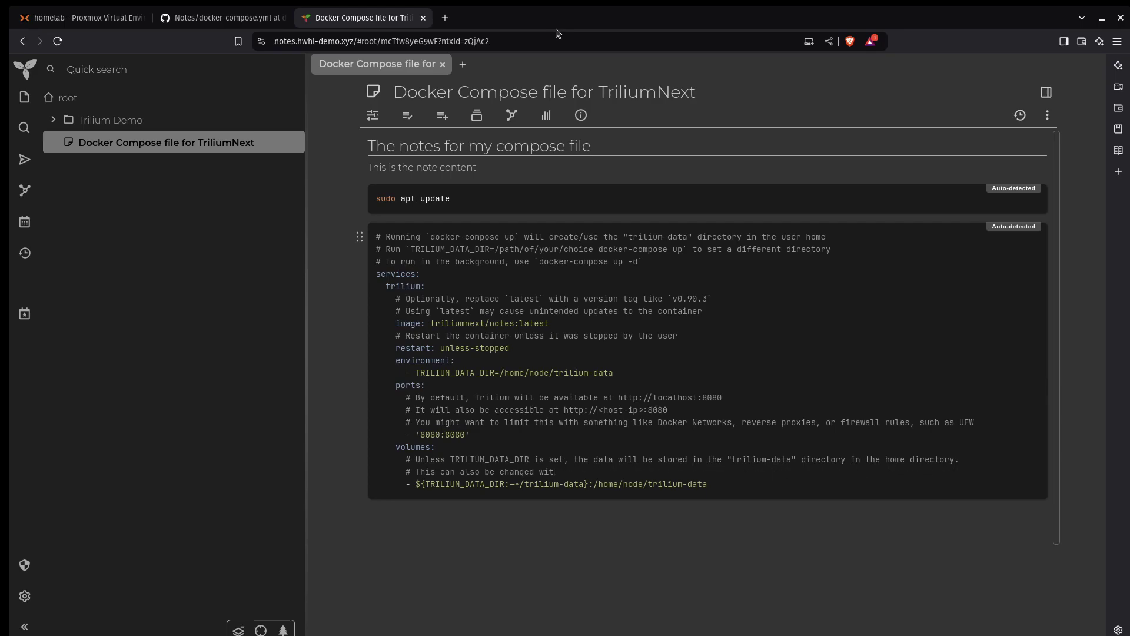
key("BackSpace")
key("BackSpace")
key("BackSpace")
key("BackSpace")
key("BackSpace")
key("BackSpace")
key("BackSpace")
key("BackSpace")
key("BackSpace")
key("BackSpace")
key("BackSpace")
key("BackSpace")
key("BackSpace")
key("BackSpace")
key("BackSpace")
key("BackSpace")
key("BackSpace")
key("BackSpace")
key("BackSpace")
key("BackSpace")
key("BackSpace")
key("BackSpace")
key("BackSpace")
key("BackSpace")
key("BackSpace")
key("BackSpace")
key("BackSpace")
key("BackSpace")
key("BackSpace")
key("BackSpace")
key("BackSpace")
key("BackSpace")
key("BackSpace")
key("BackSpace")
key("BackSpace")
key("BackSpace")
key("BackSpace")
key("BackSpace")
key("BackSpace")
key("BackSpace")
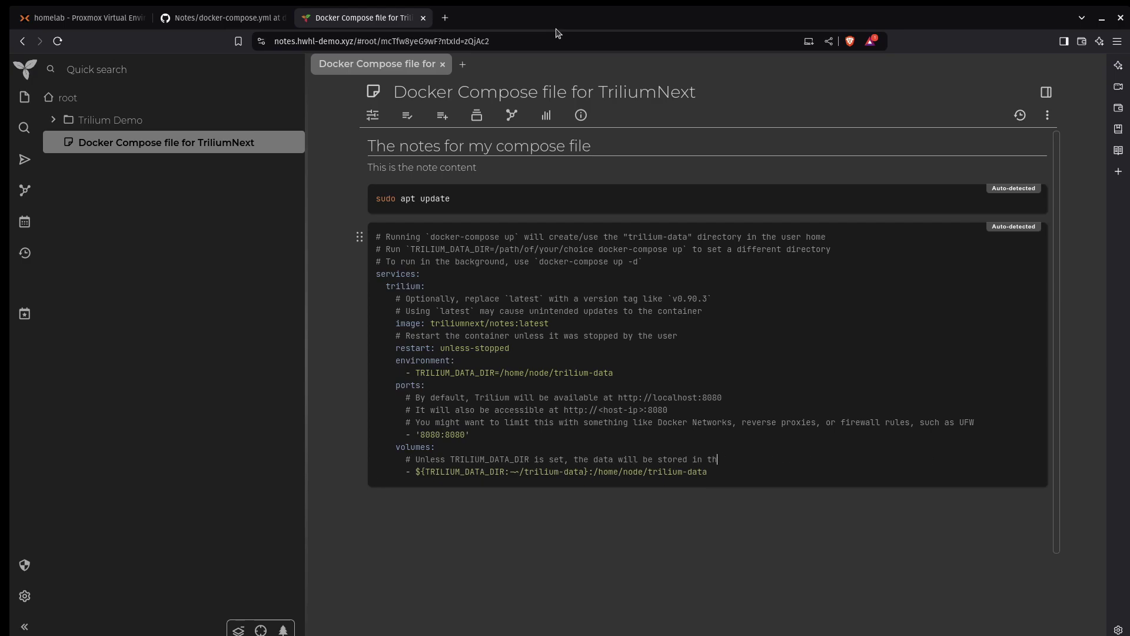
key("BackSpace")
key("BackSpace")
key("BackSpace")
key("BackSpace")
key("BackSpace")
key("BackSpace")
key("BackSpace")
key("BackSpace")
key("BackSpace")
key("BackSpace")
key("BackSpace")
key("BackSpace")
key("BackSpace")
key("BackSpace")
key("BackSpace")
key("BackSpace")
key("BackSpace")
key("BackSpace")
key("BackSpace")
key("BackSpace")
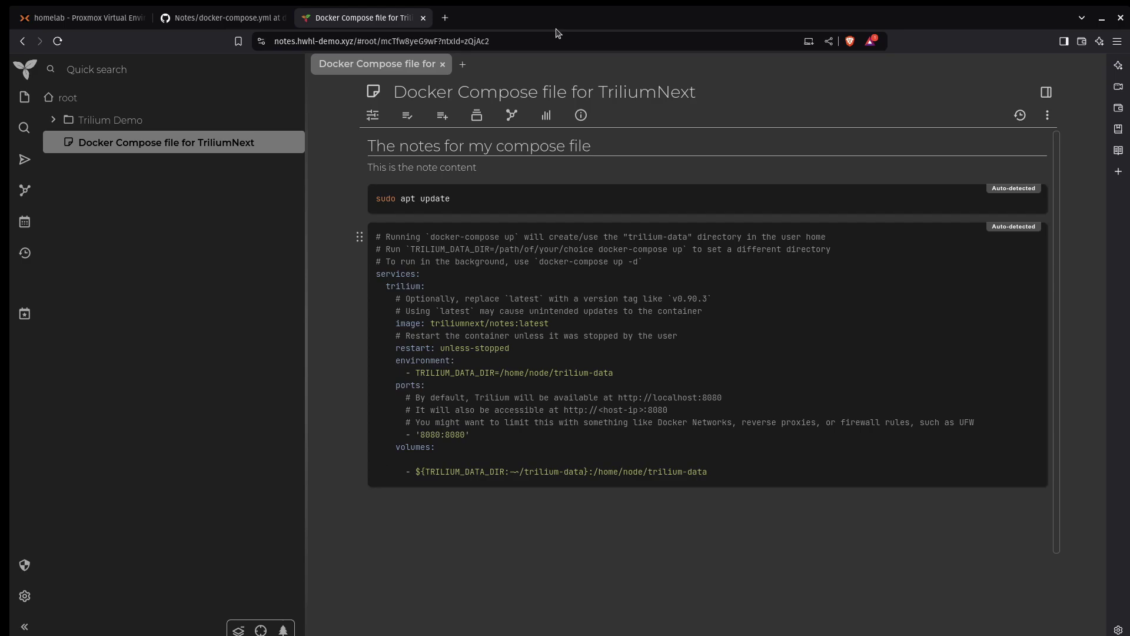
key("BackSpace")
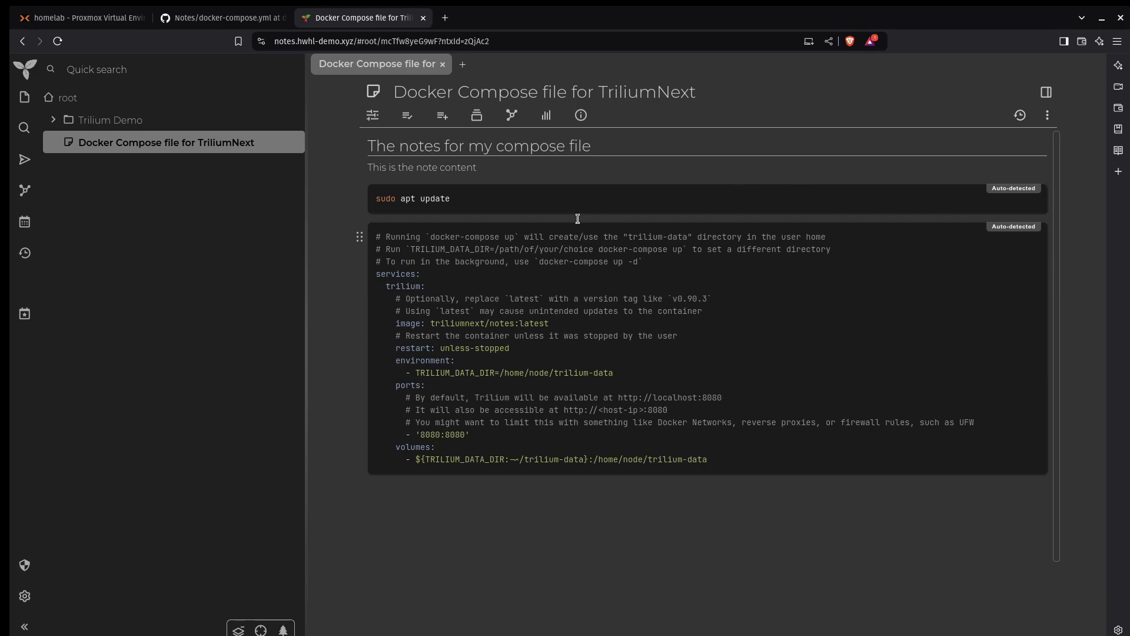
- Set the sudo apt update code block's language to Shell (bash)
left_click(360, 203)
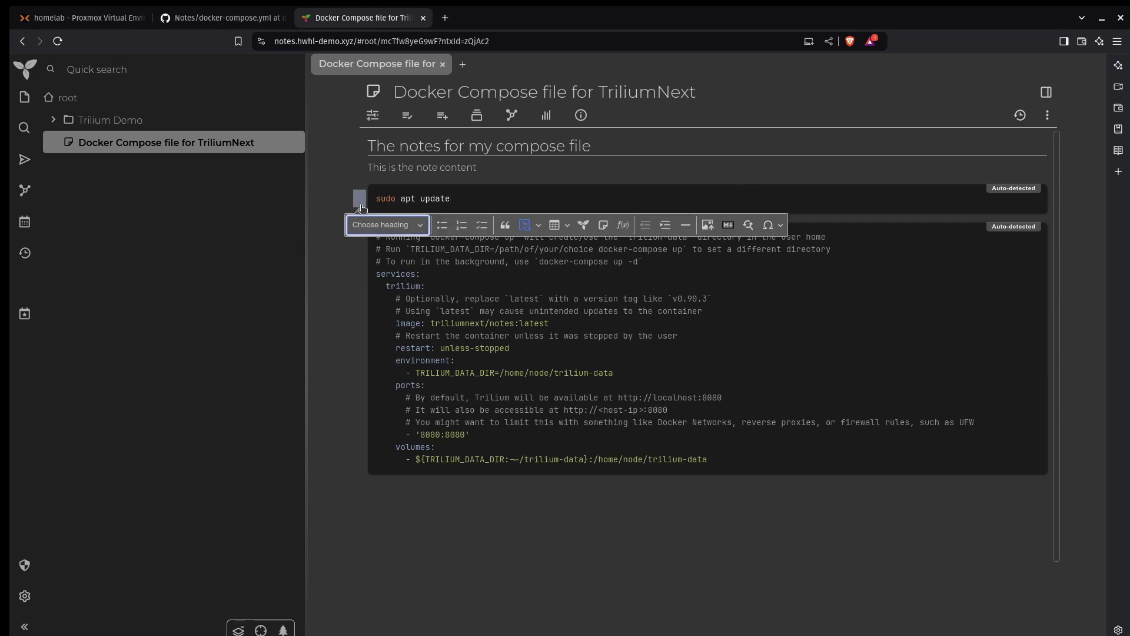
left_click(539, 226)
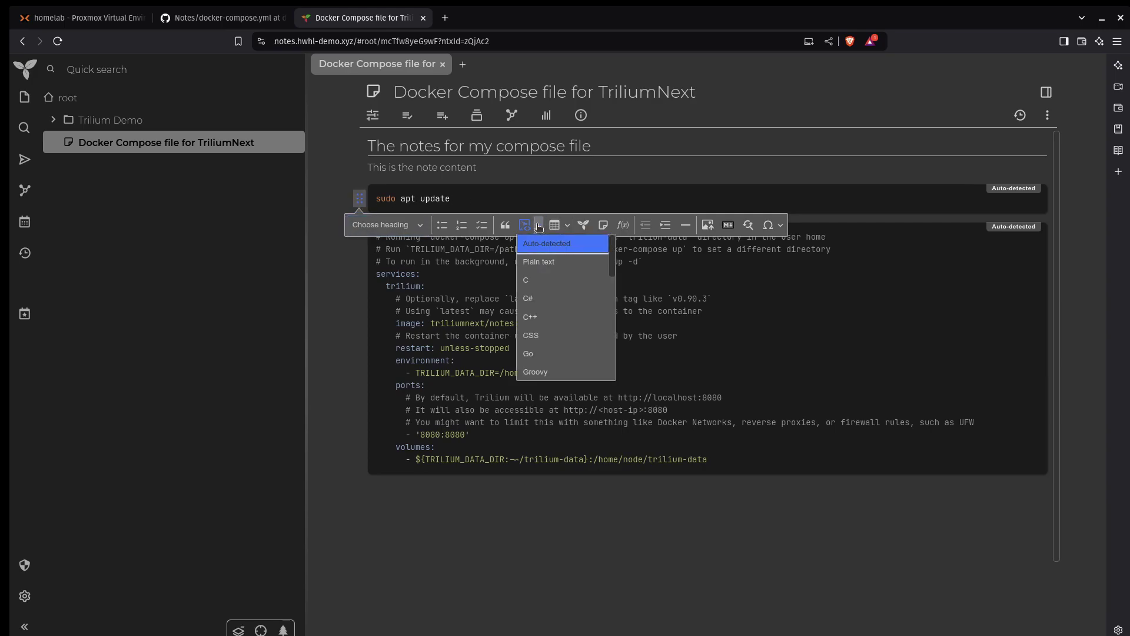
scroll(561, 334, "down", 5)
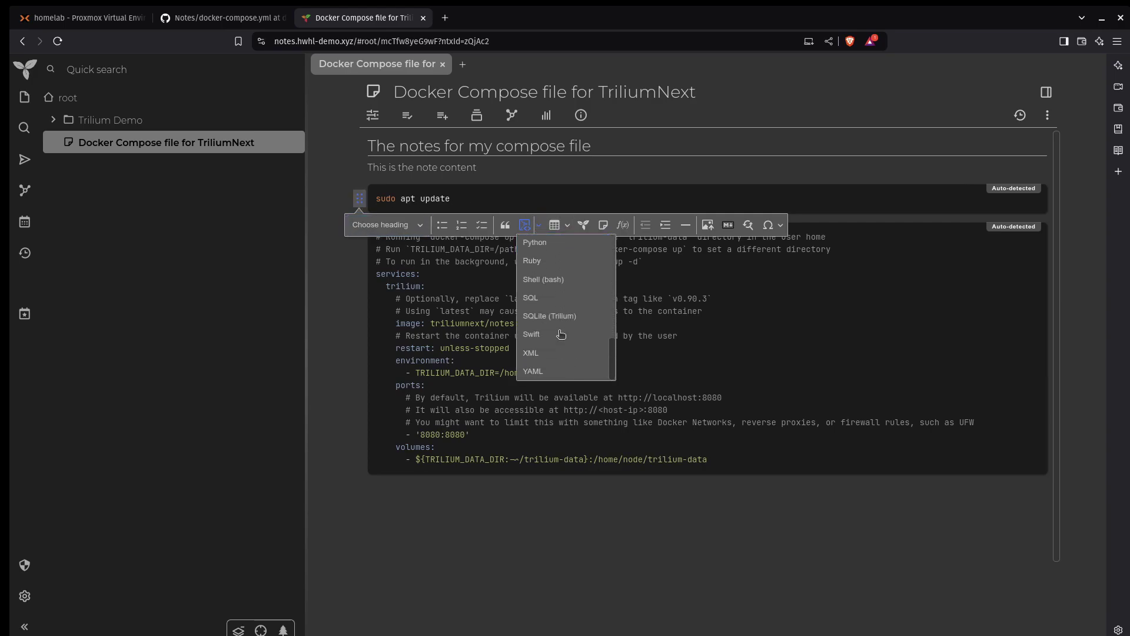
left_click(557, 283)
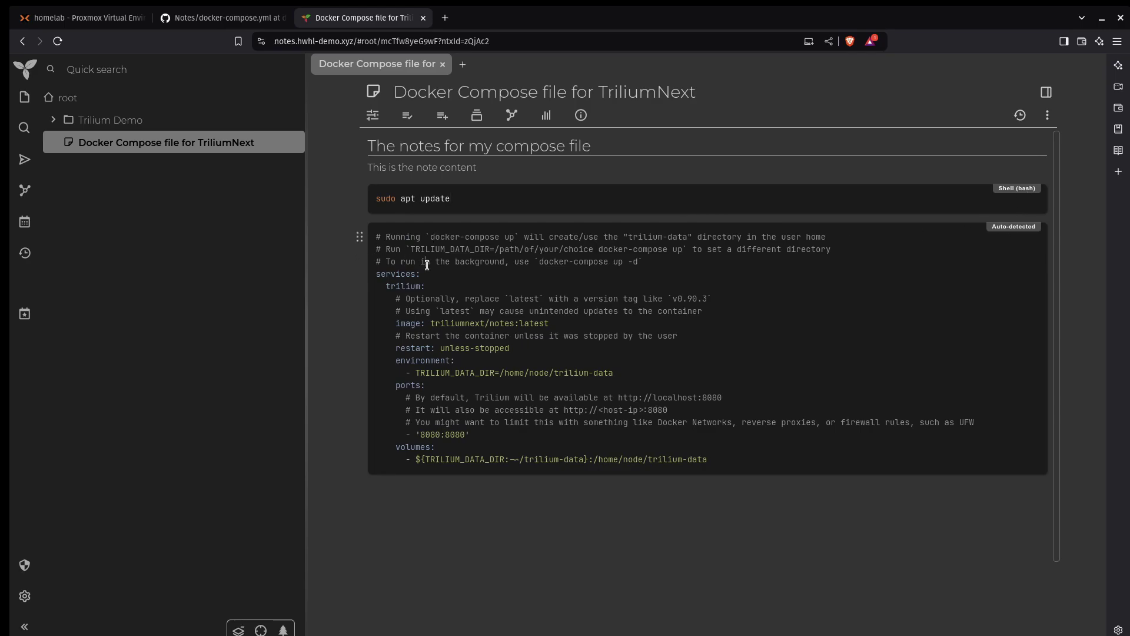
- Set the compose file code block's language to YAML
left_click(377, 241)
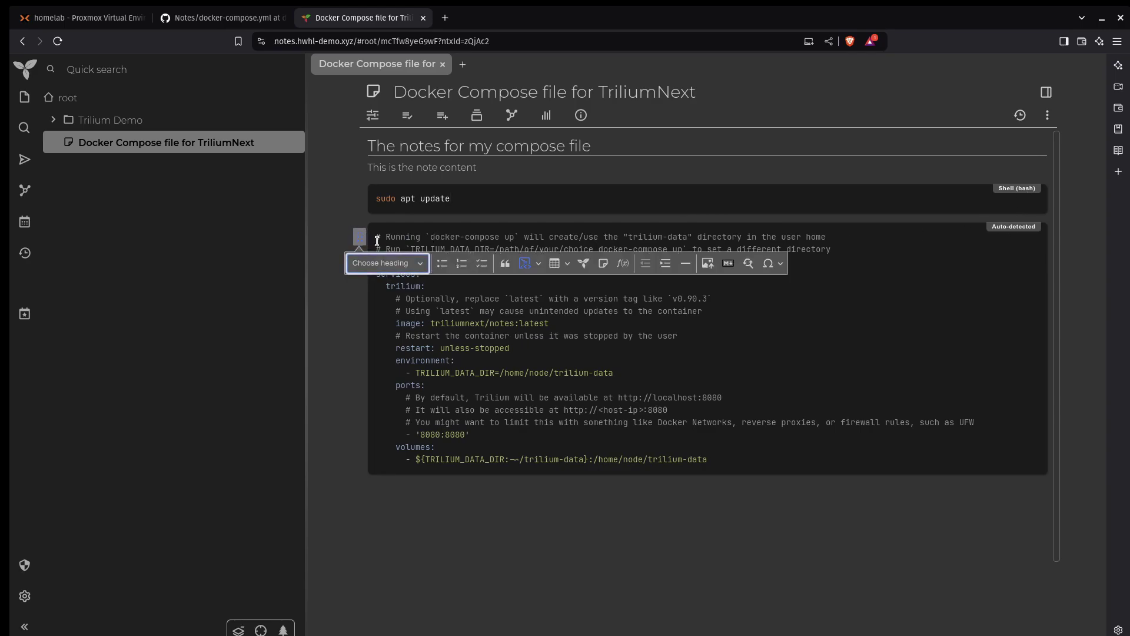
left_click(539, 264)
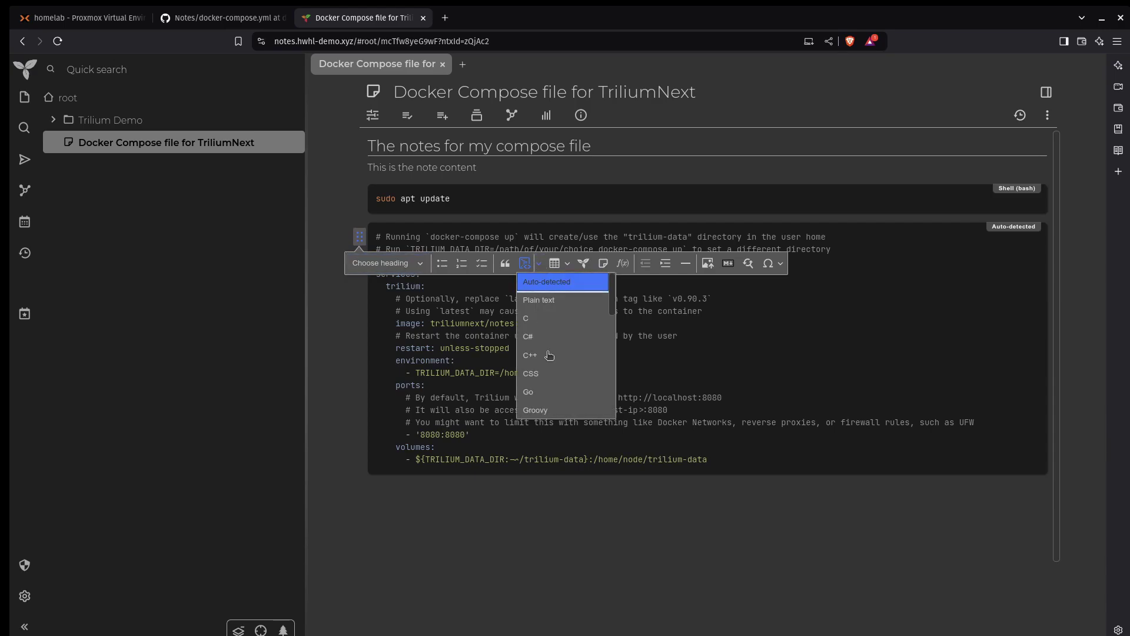
scroll(550, 369, "down", 5)
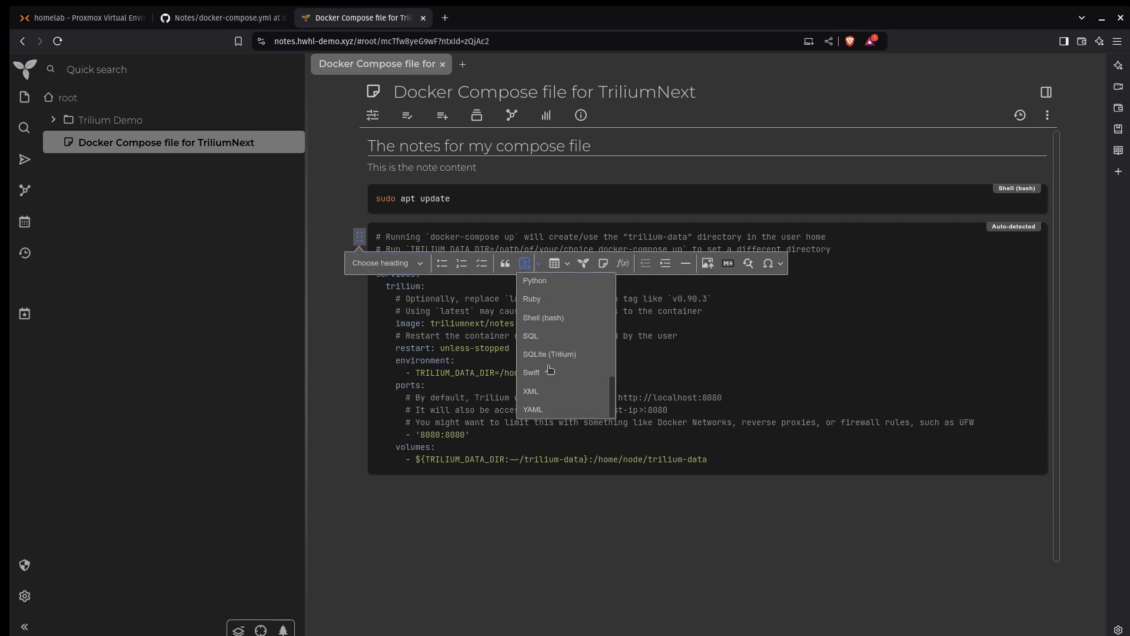
left_click(541, 409)
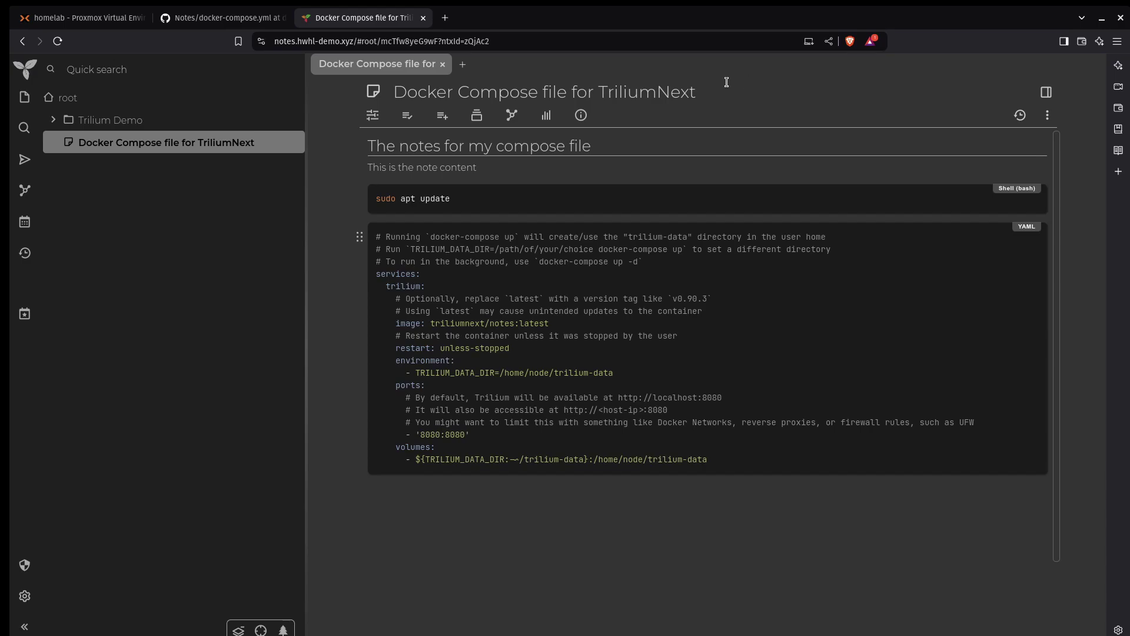
- Give the note the Docker whale icon from the Code icon category
left_click(375, 94)
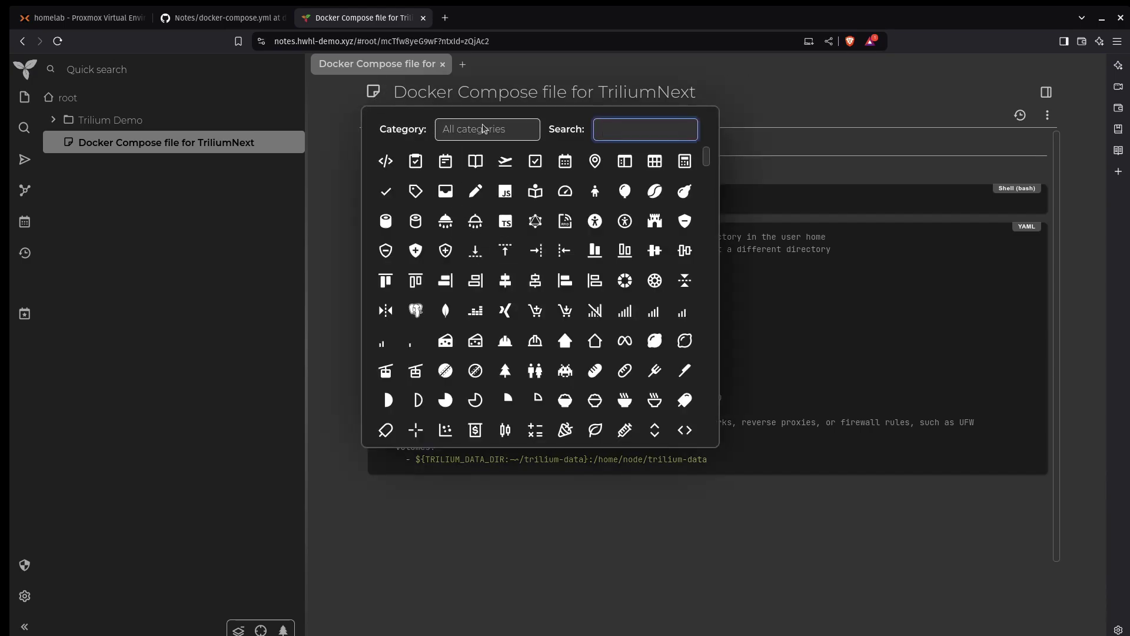
left_click(534, 129)
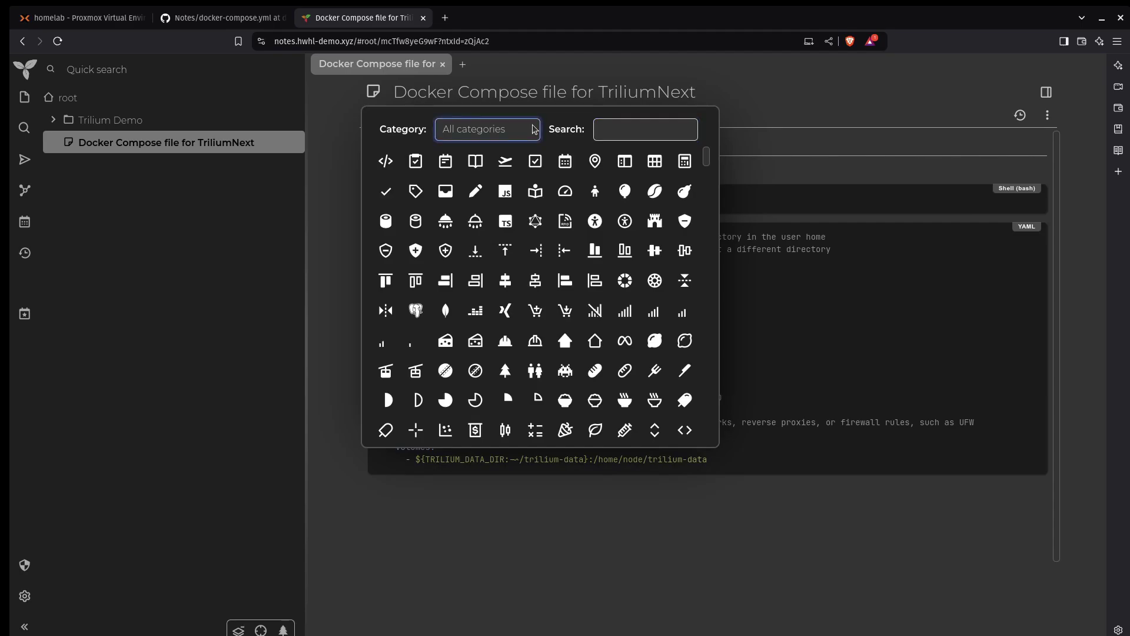
left_click(477, 276)
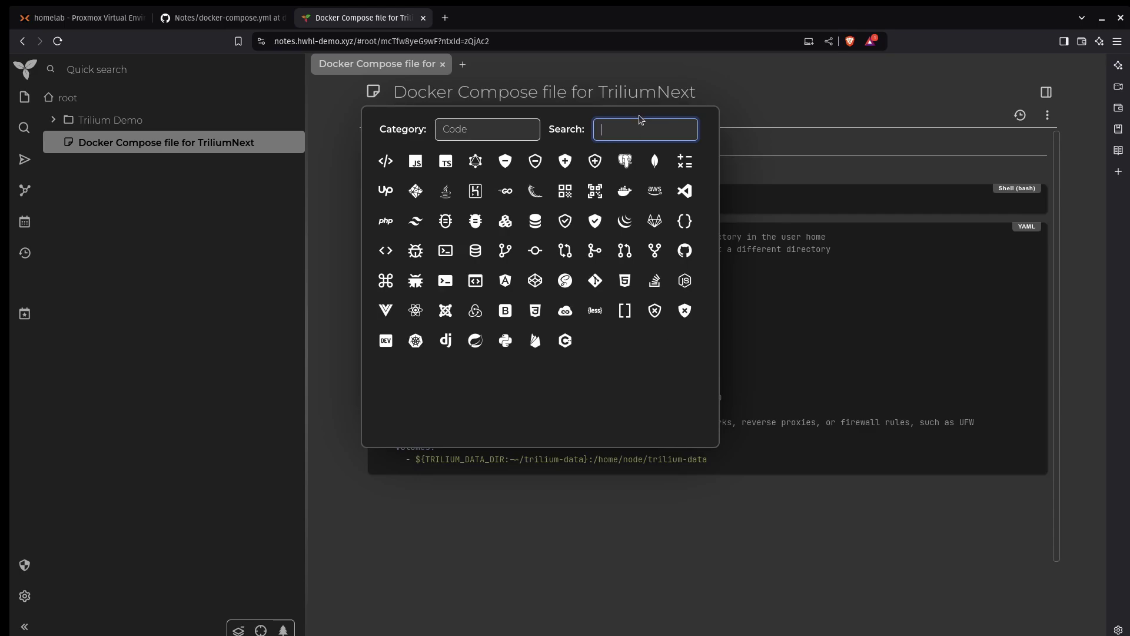
left_click(624, 191)
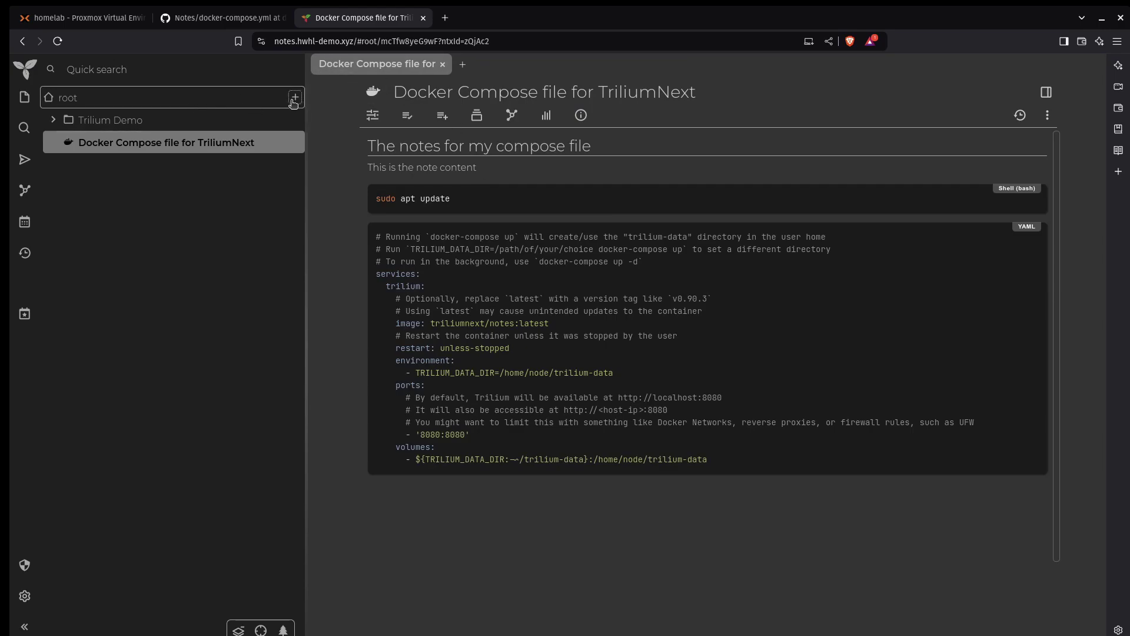
- Create a new note under root and give it a folder icon
left_click(293, 103)
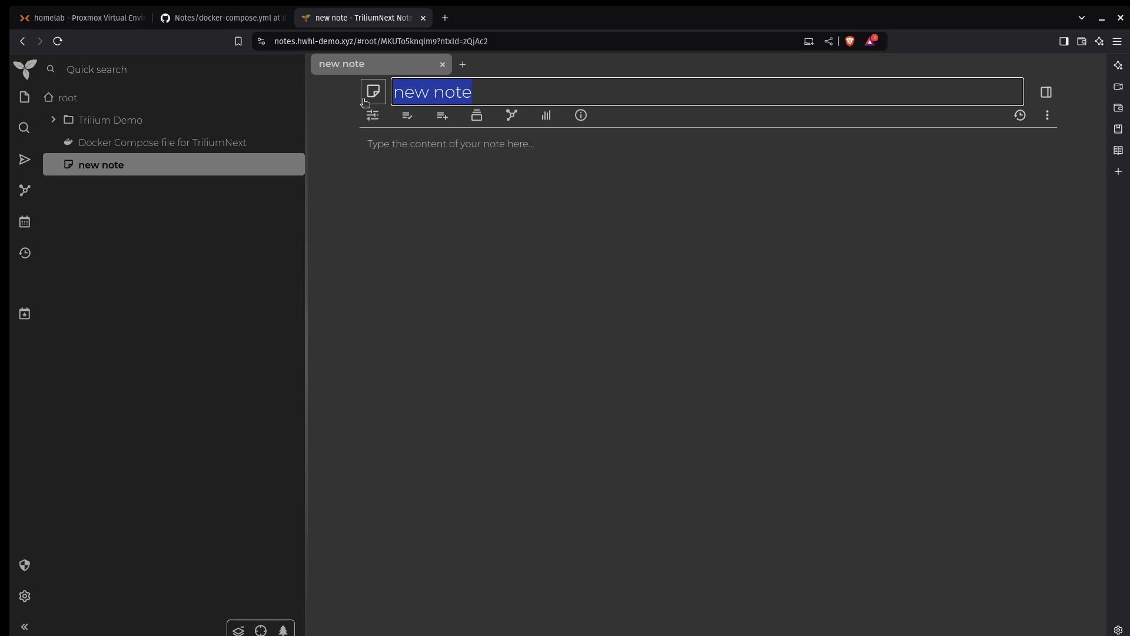
left_click(372, 93)
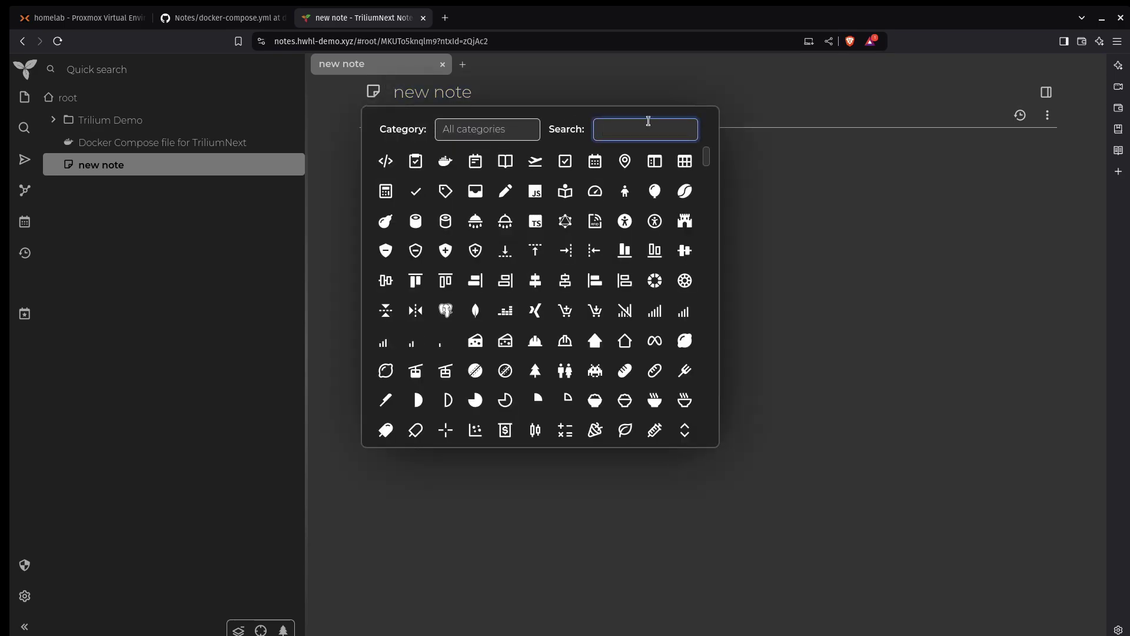
type("folder")
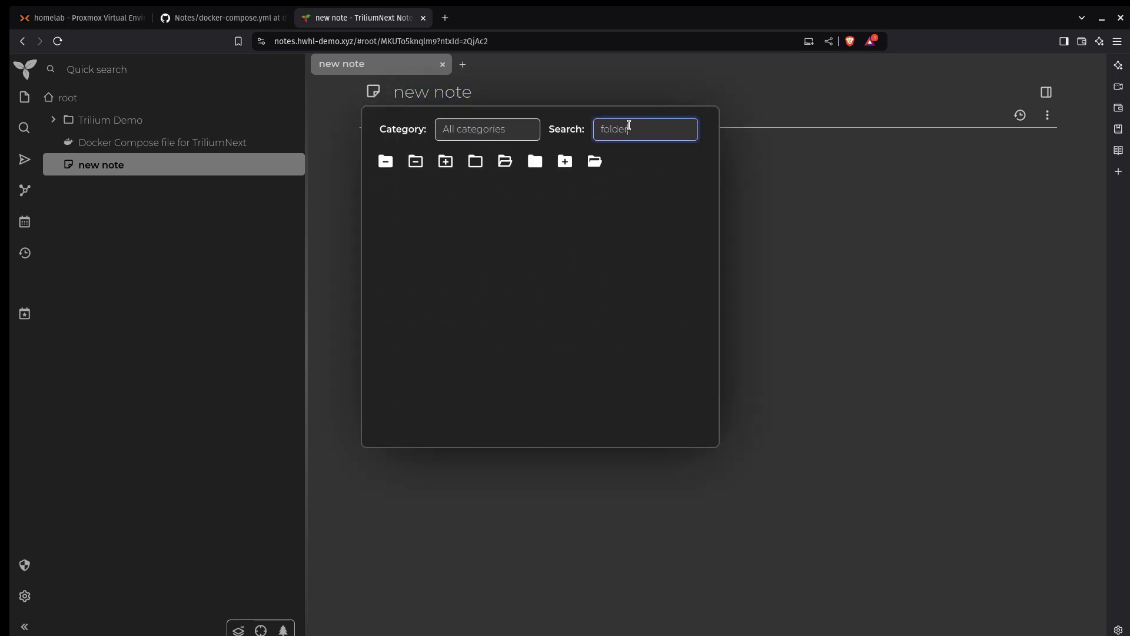
left_click(535, 161)
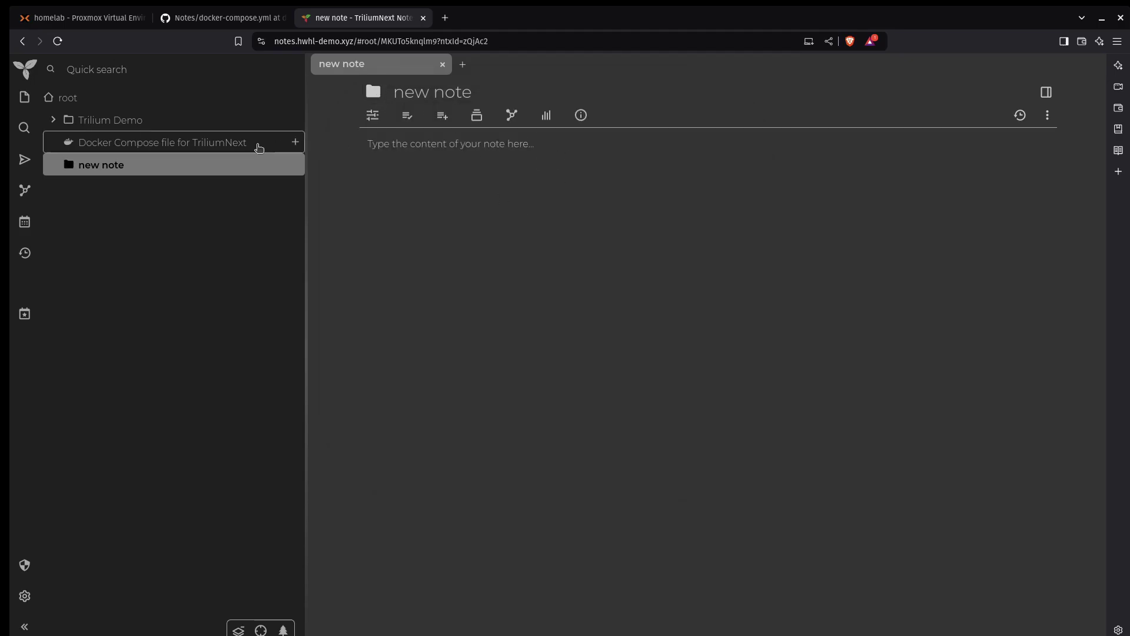
- Rename the new note to 'parent note'
left_click(501, 95)
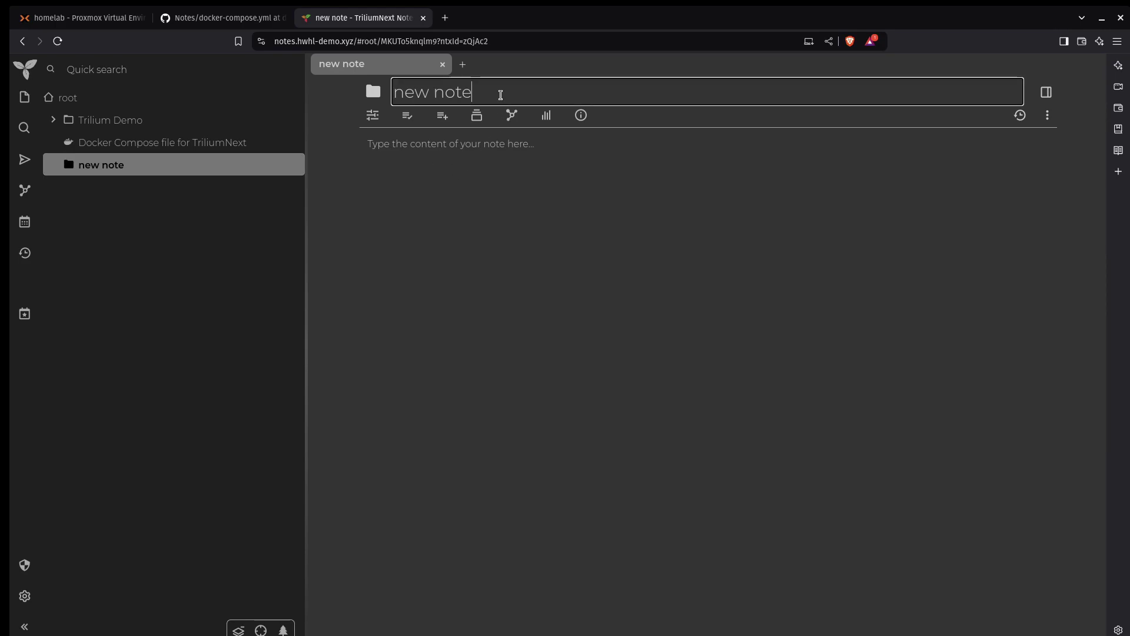
key("BackSpace")
key("BackSpace")
key("BackSpace")
key("BackSpace")
key("BackSpace")
key("BackSpace")
key("BackSpace")
key("BackSpace")
type("pa")
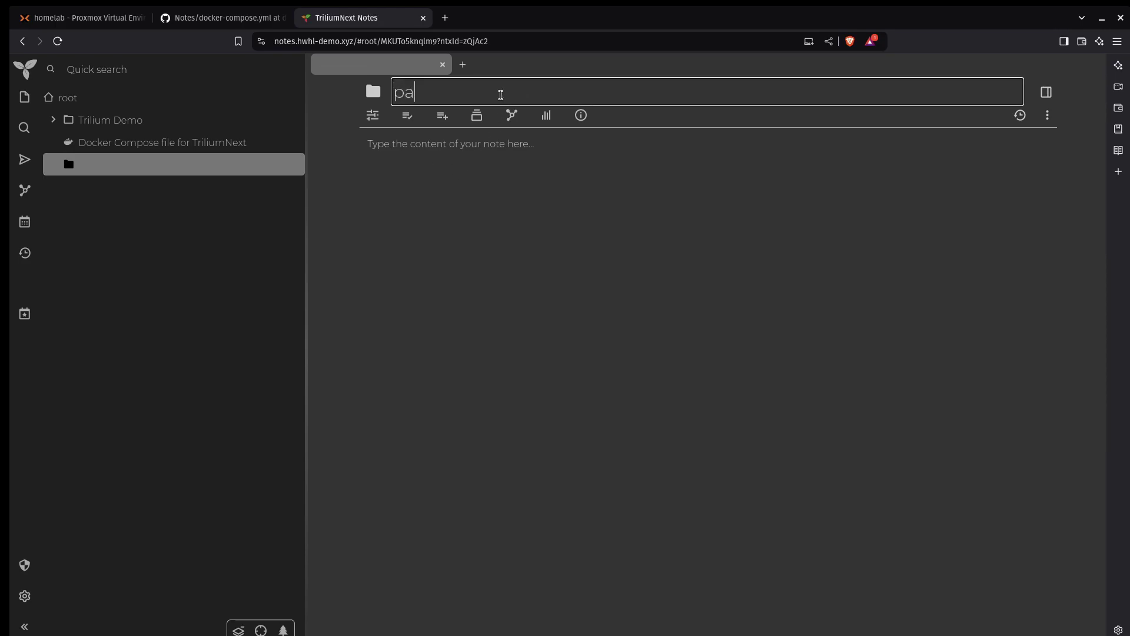
type("rent note")
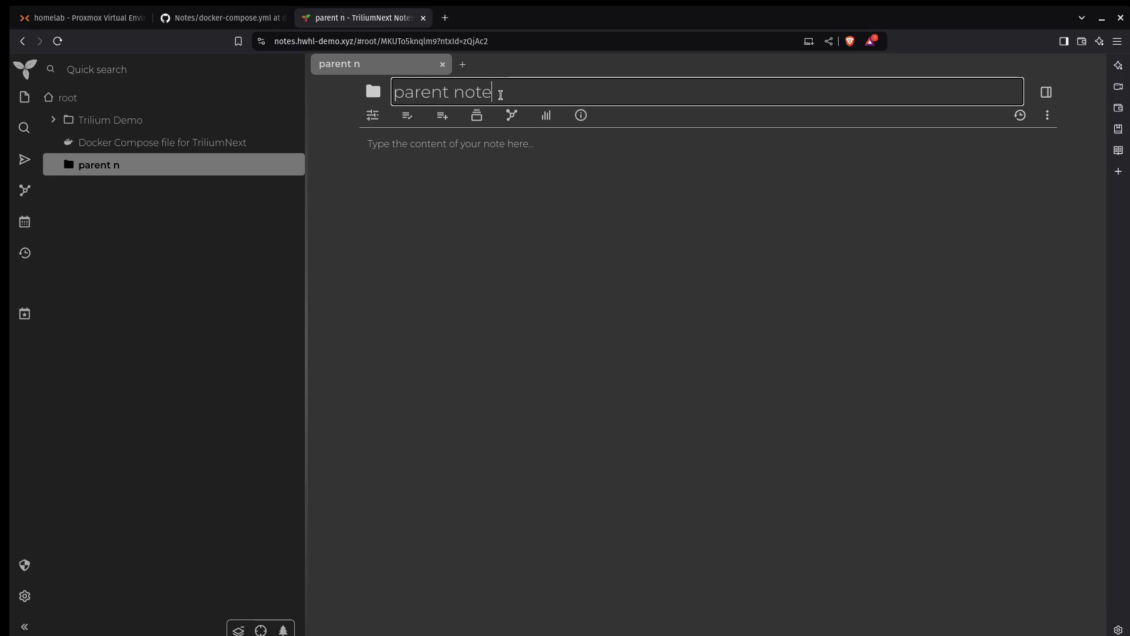
left_click(161, 229)
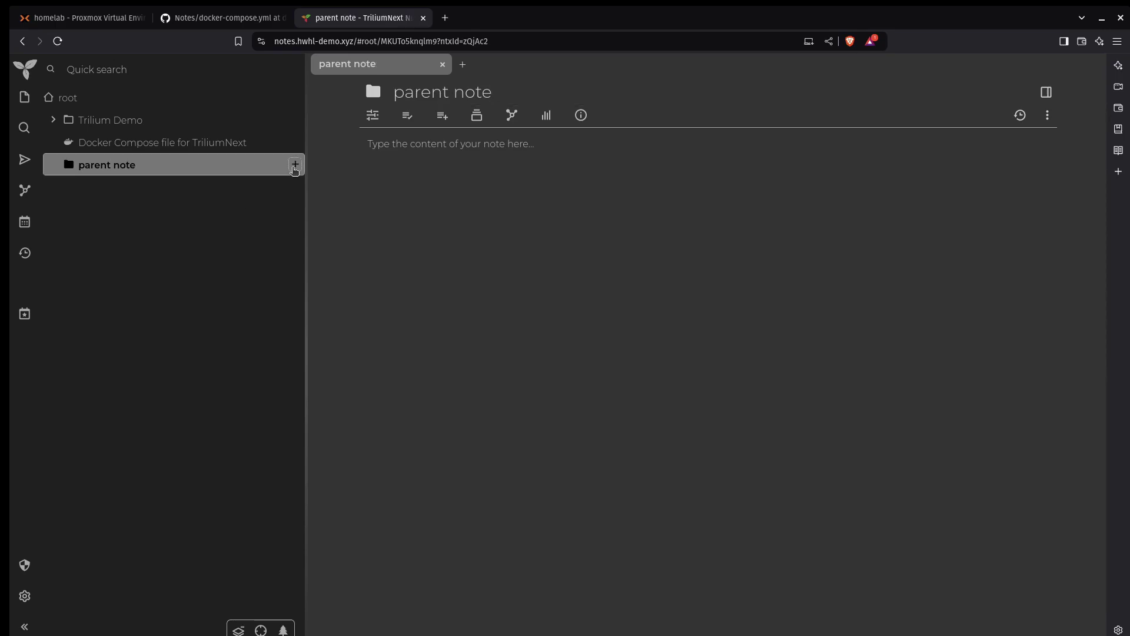
- Add 'child note 1' and 'child note 2' under parent note, typing 'note infoe' into child note 2
left_click(294, 170)
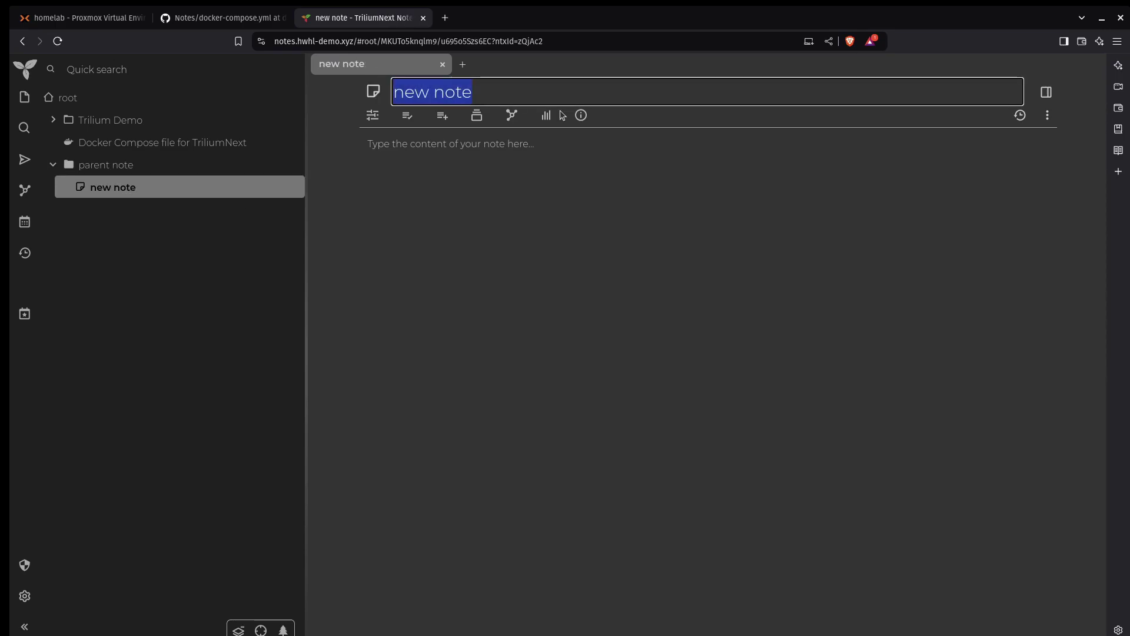
type("child no")
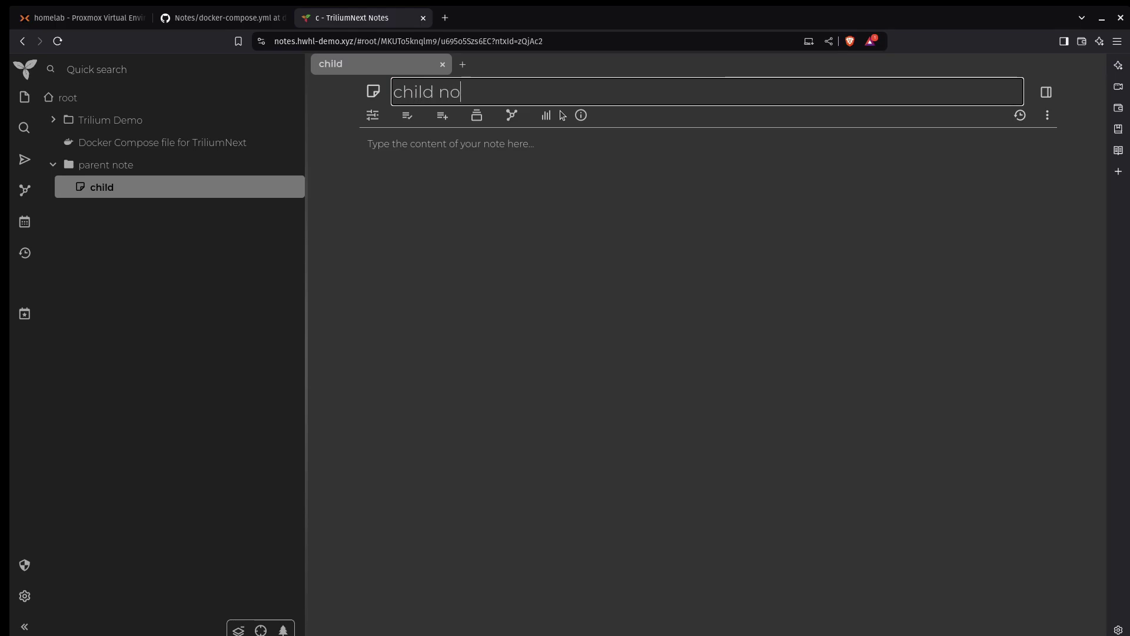
type("te 1")
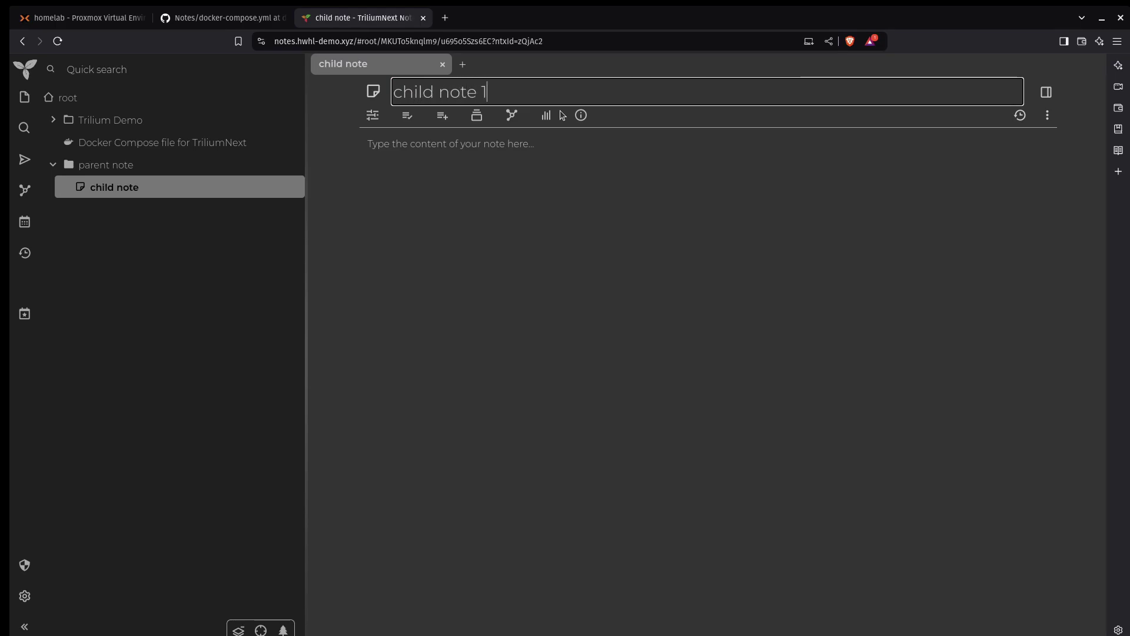
key("Return")
left_click(296, 166)
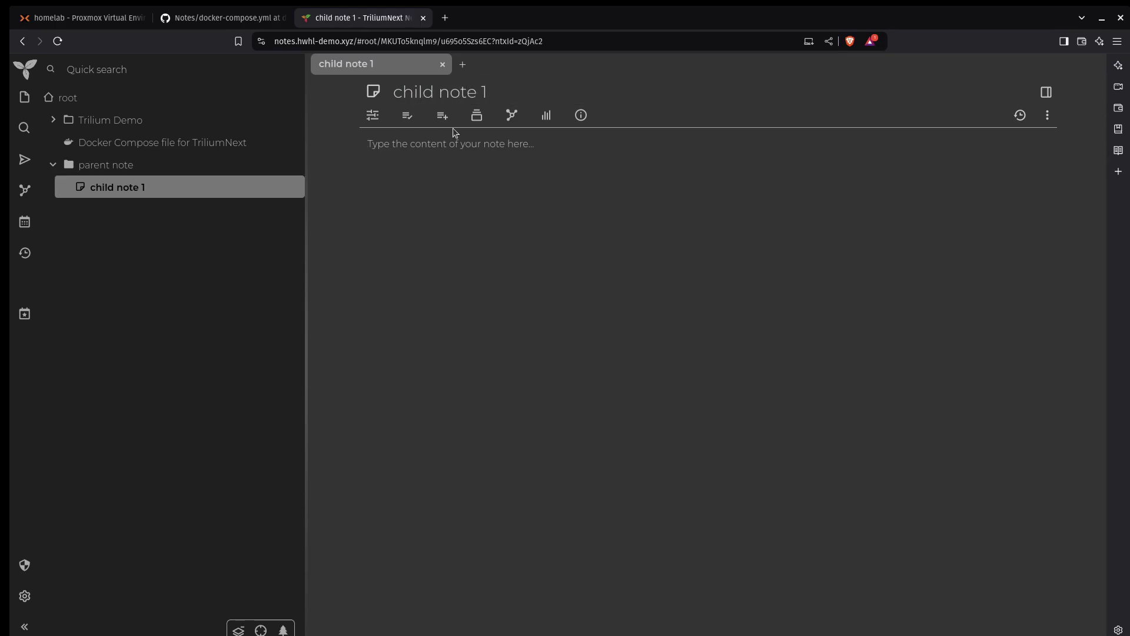
type("child note ")
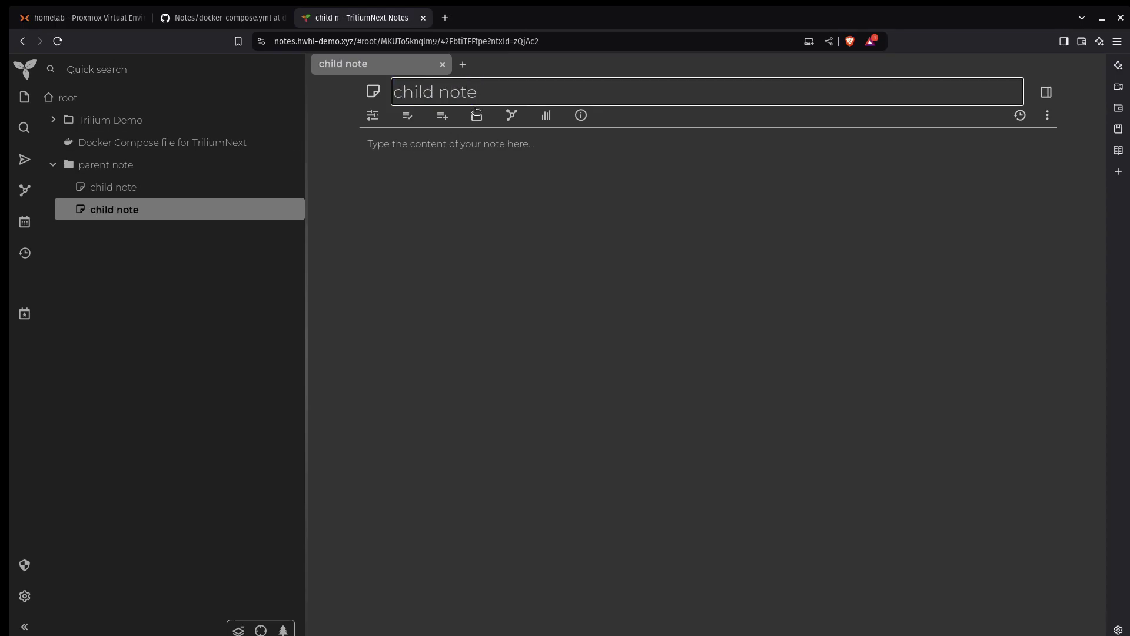
type("2")
key("Return")
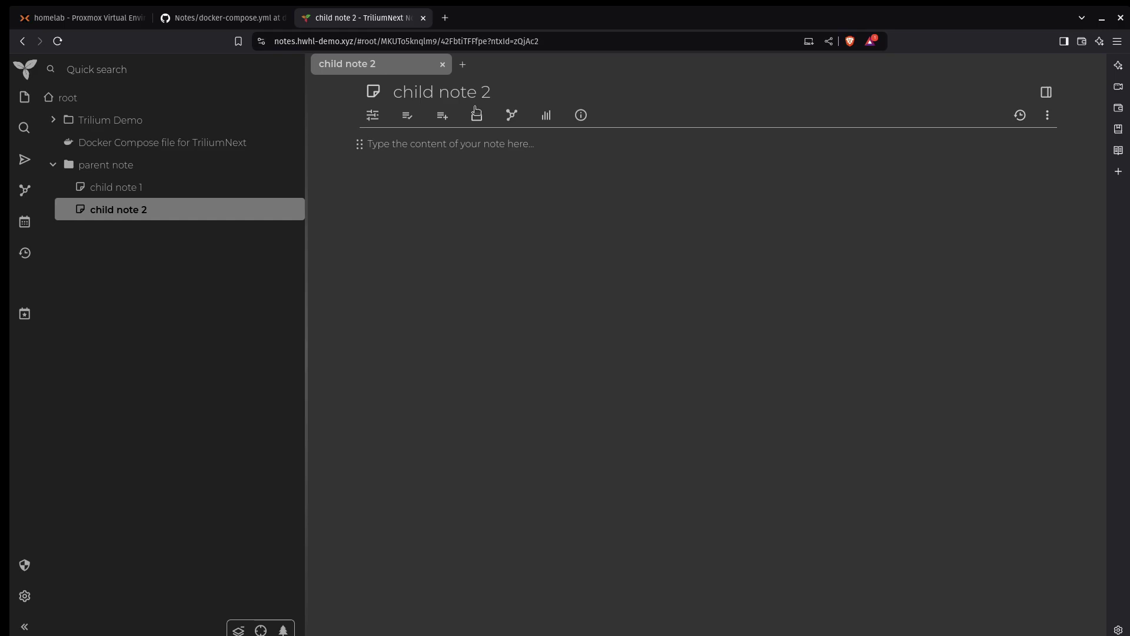
type("note infoe")
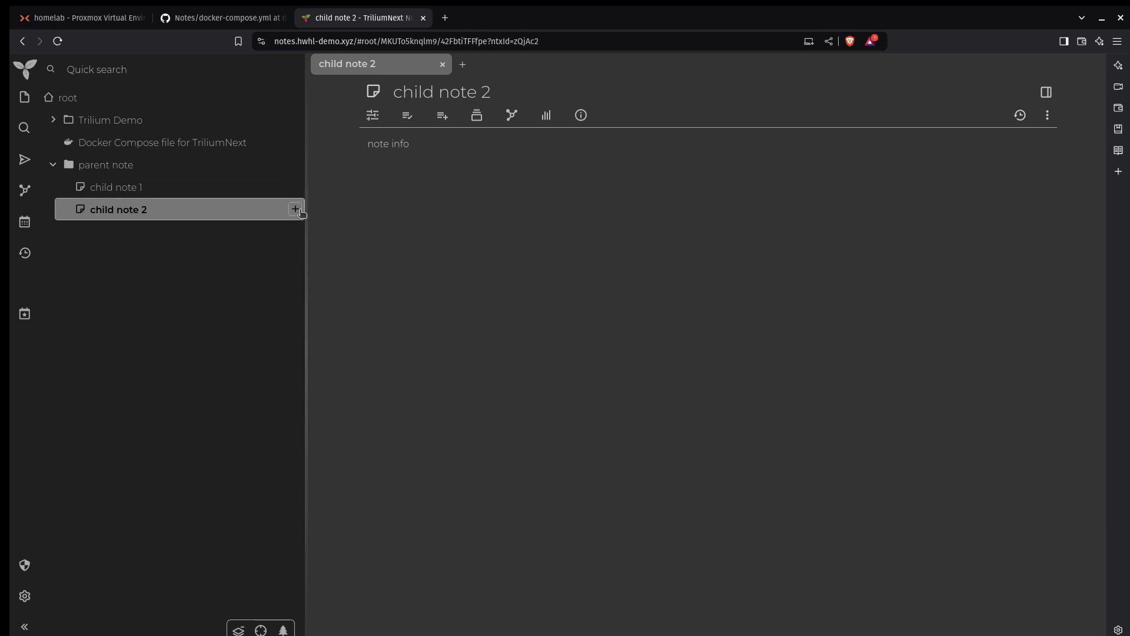
- Nest three new notes under child note 2, each one level deeper
left_click(296, 210)
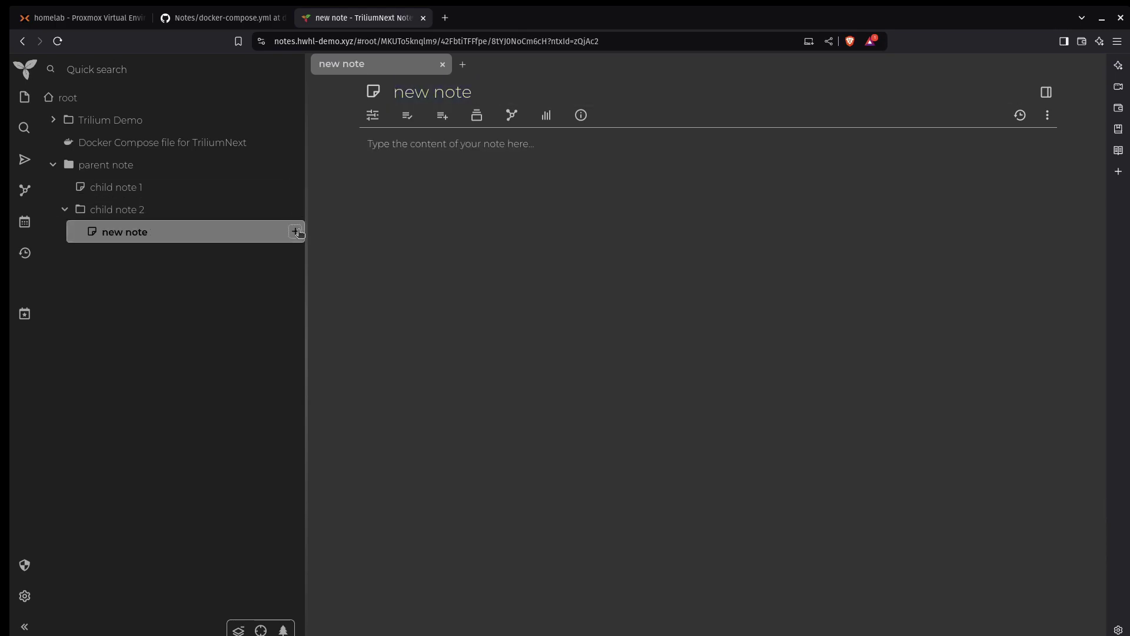
left_click(295, 232)
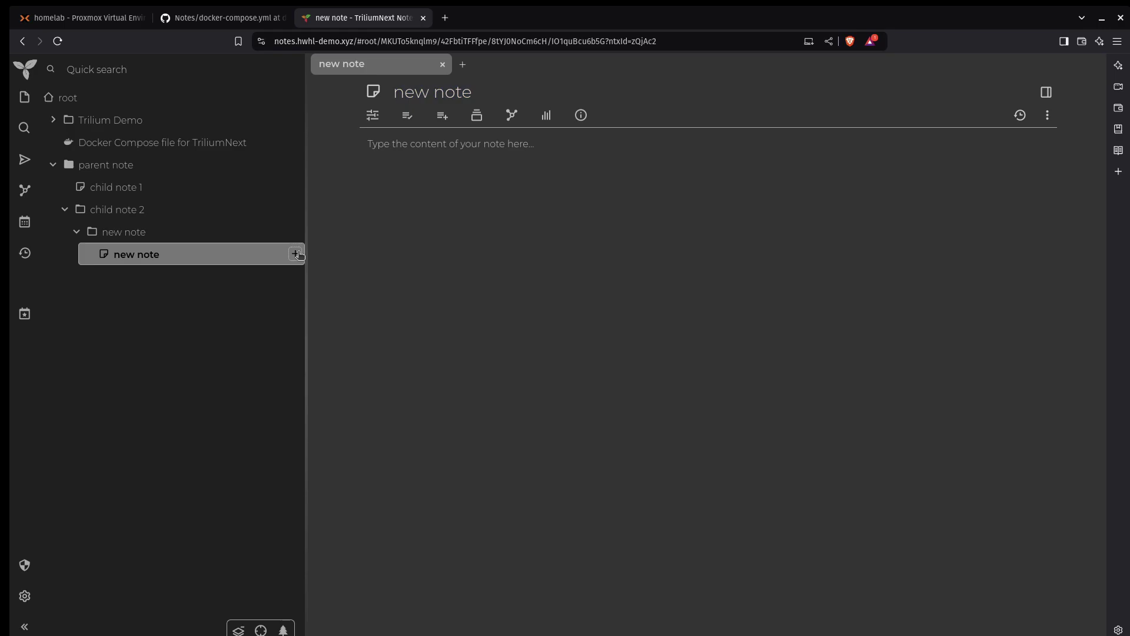
left_click(295, 254)
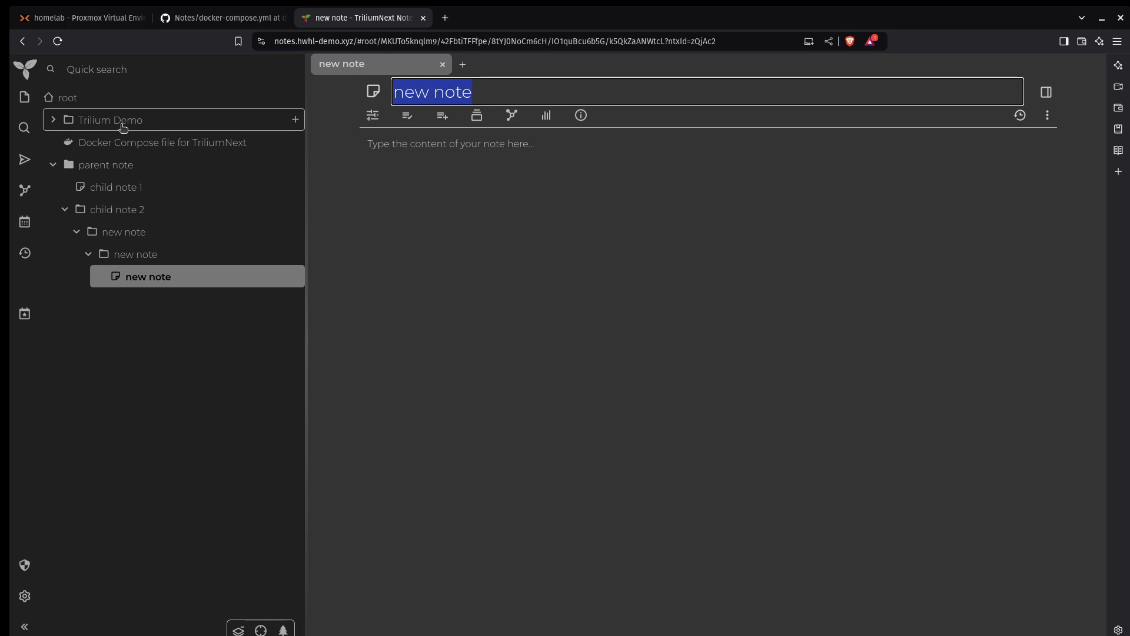
- Add four more nested new notes, taking the chain to seven levels deep
left_click(295, 276)
left_click(295, 298)
left_click(294, 321)
left_click(295, 344)
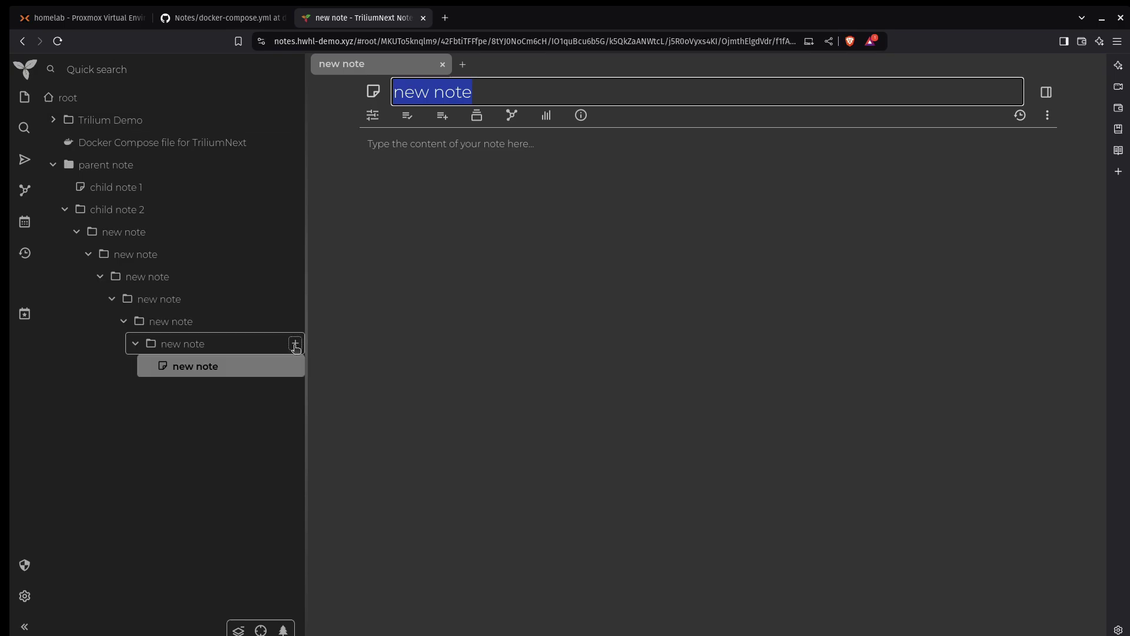